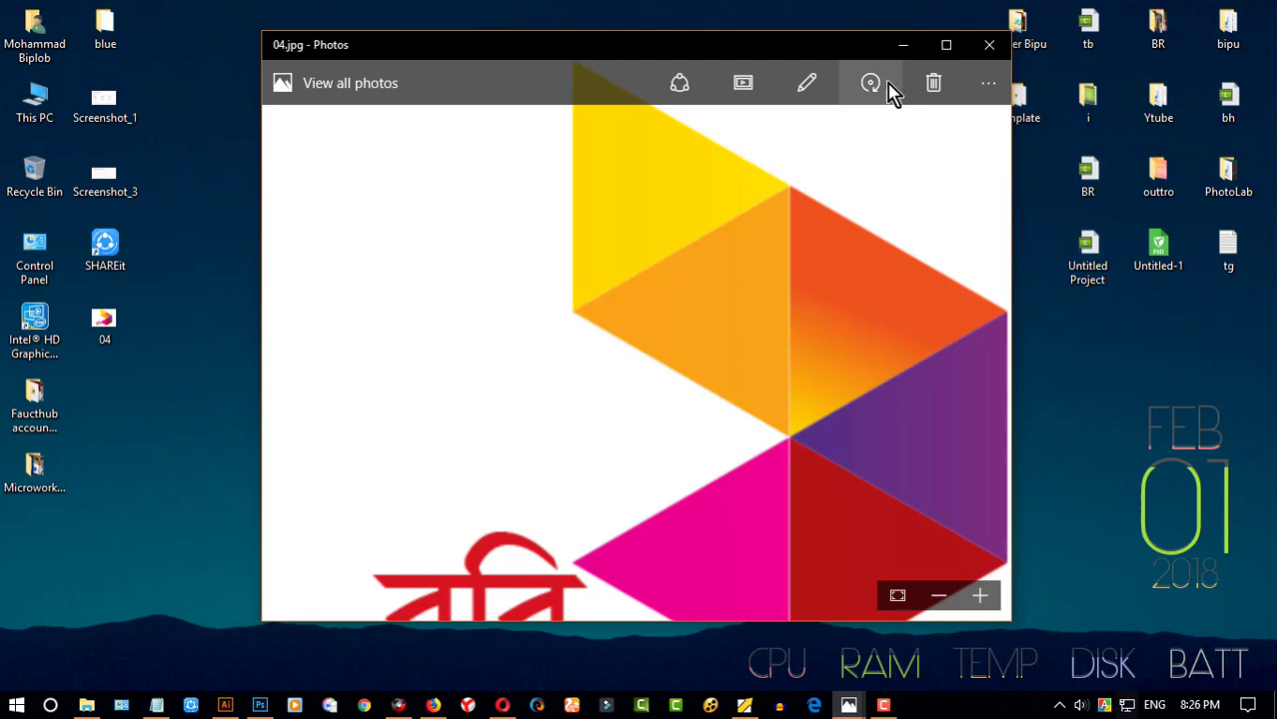
- Examine the enlarged logo reference image 04.jpg, and switch to the open Illustrator document
{"action": "left_click", "coordinate": [937, 44]}
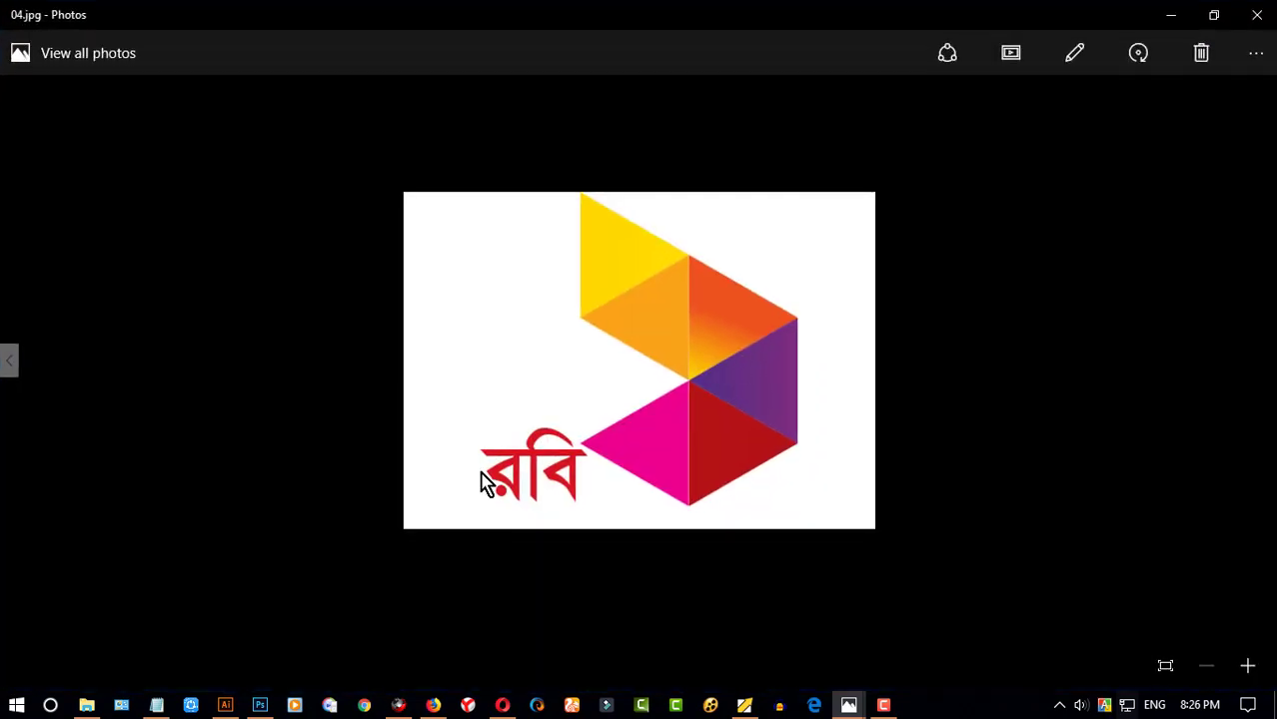
{"action": "double_click", "coordinate": [681, 331]}
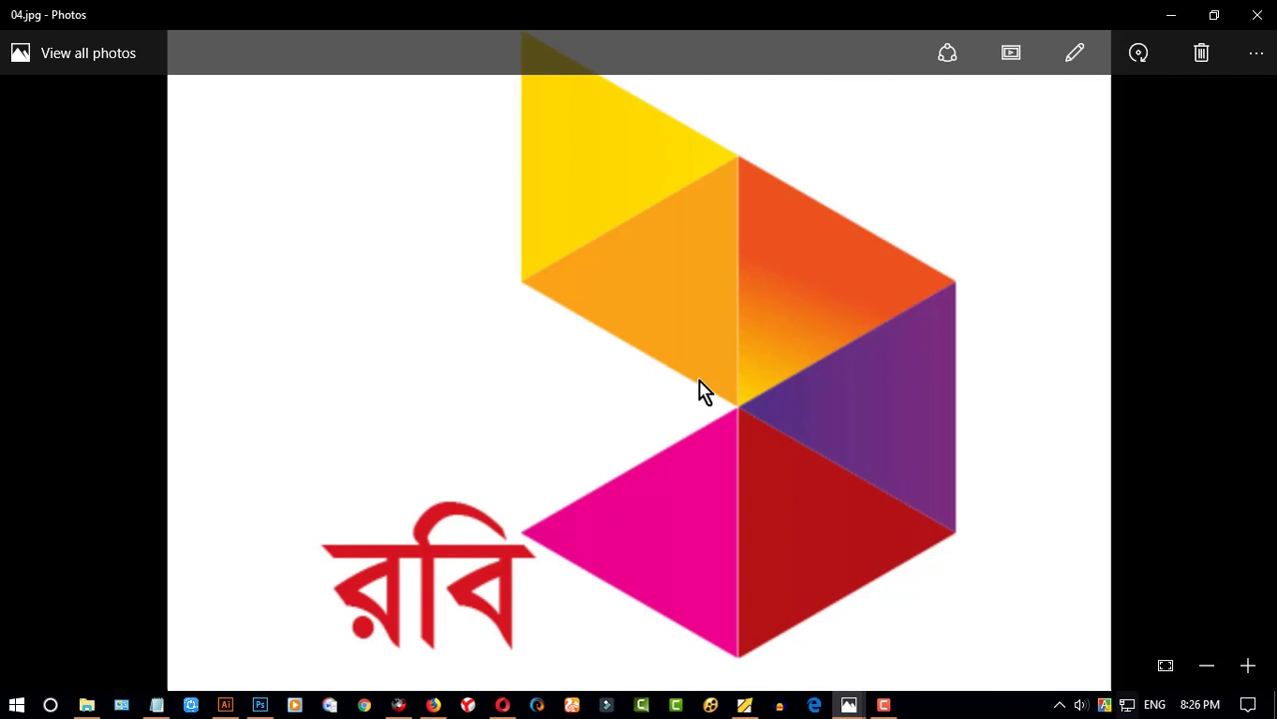
{"action": "left_click", "coordinate": [225, 705]}
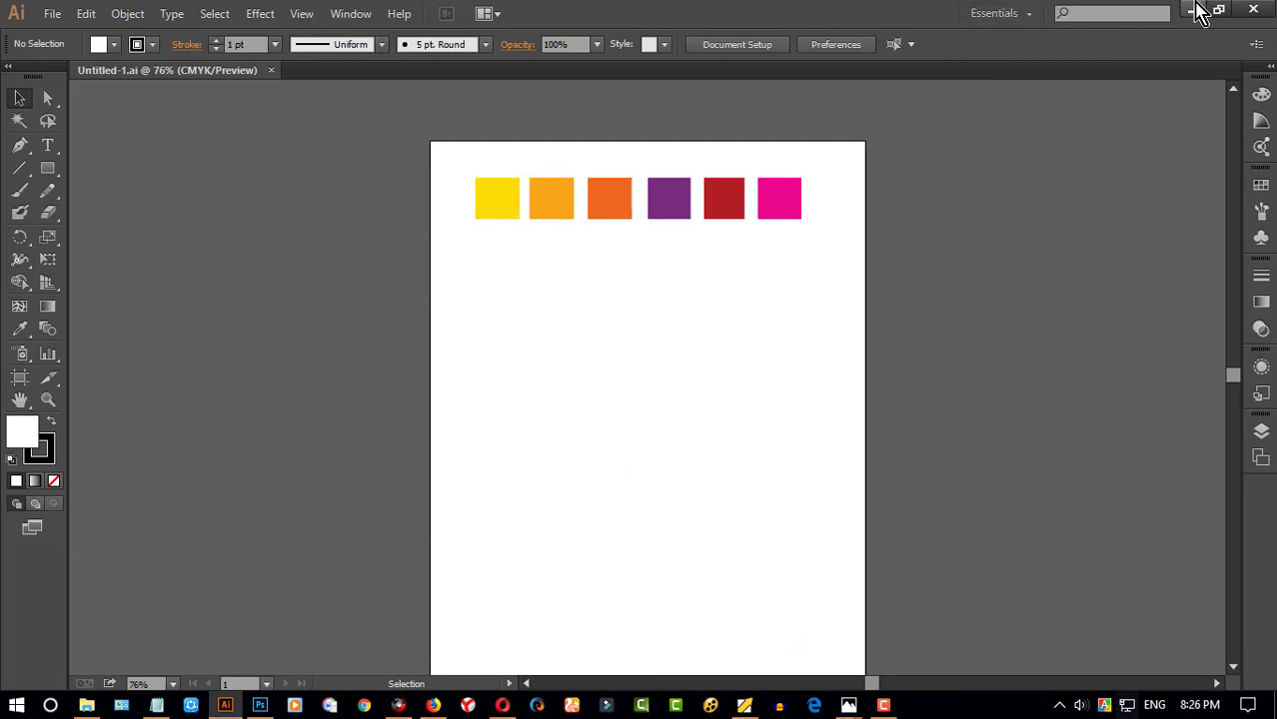
{"action": "left_click", "coordinate": [1194, 10]}
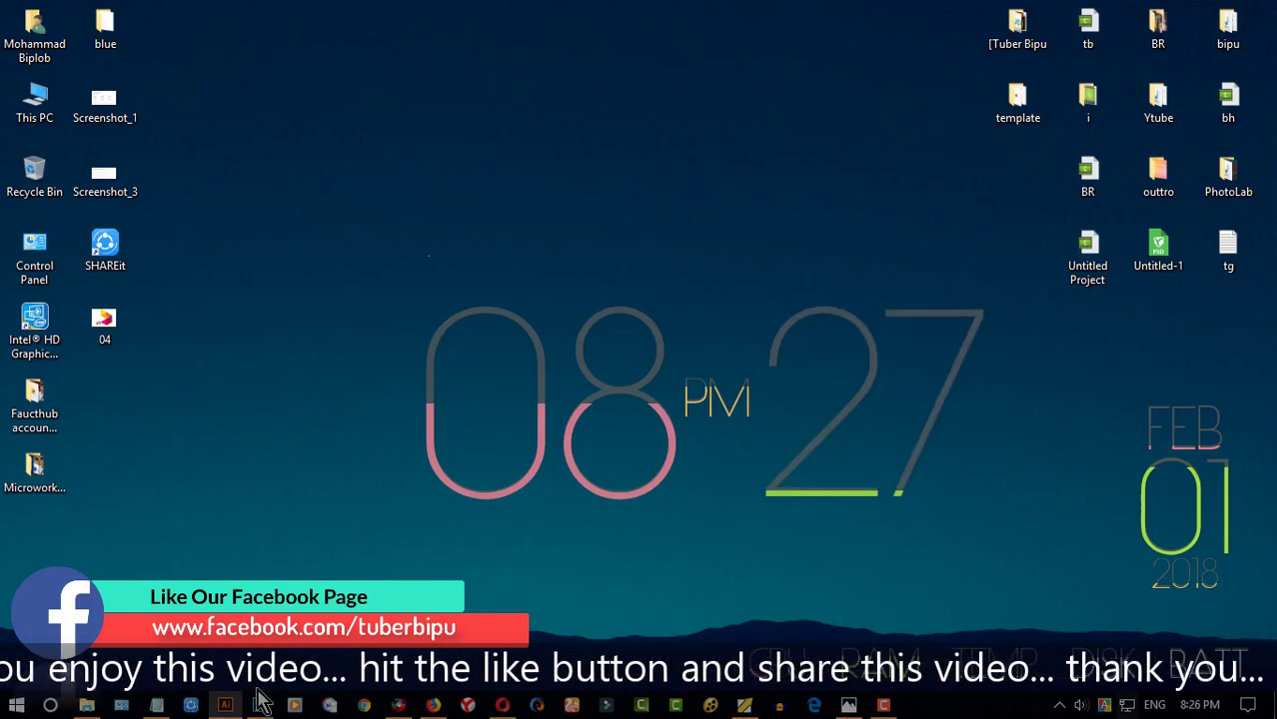
{"action": "left_click", "coordinate": [224, 706]}
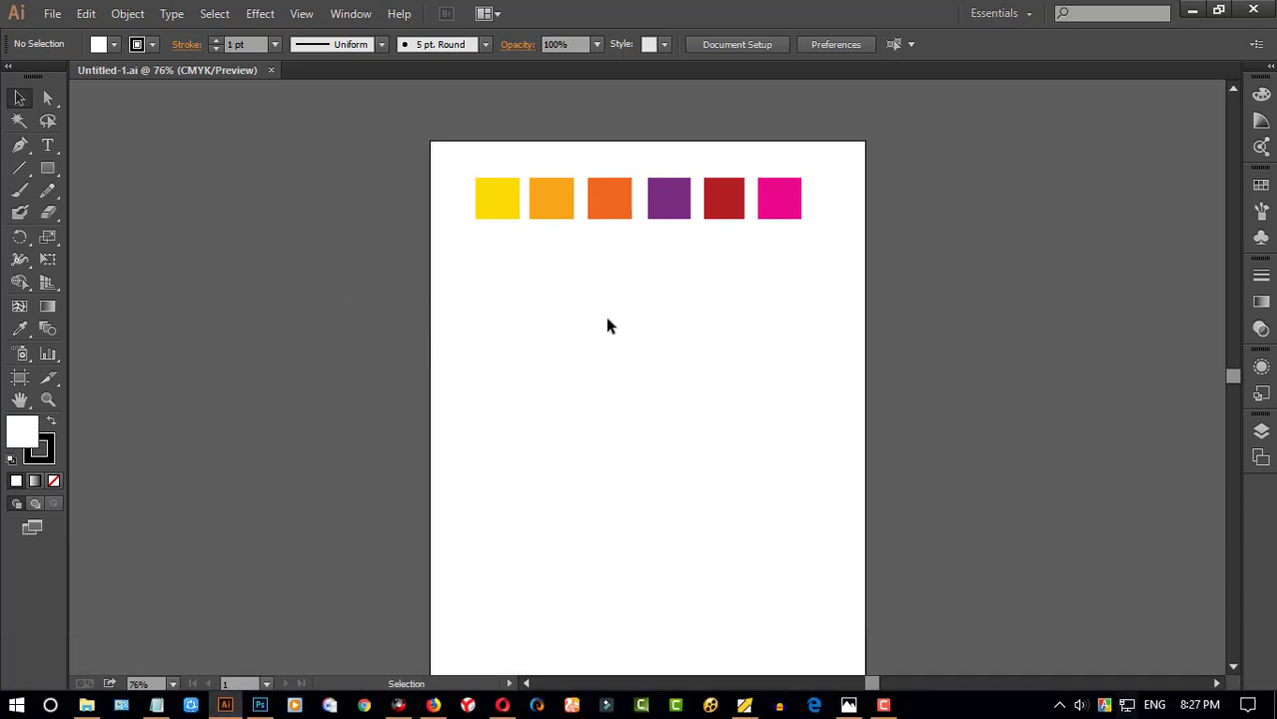
- Draw a hexagon below the row of colour squares with the Polygon tool and rotate it slightly clockwise
{"action": "scroll", "coordinate": [619, 305], "scroll_direction": "up", "scroll_amount": 1}
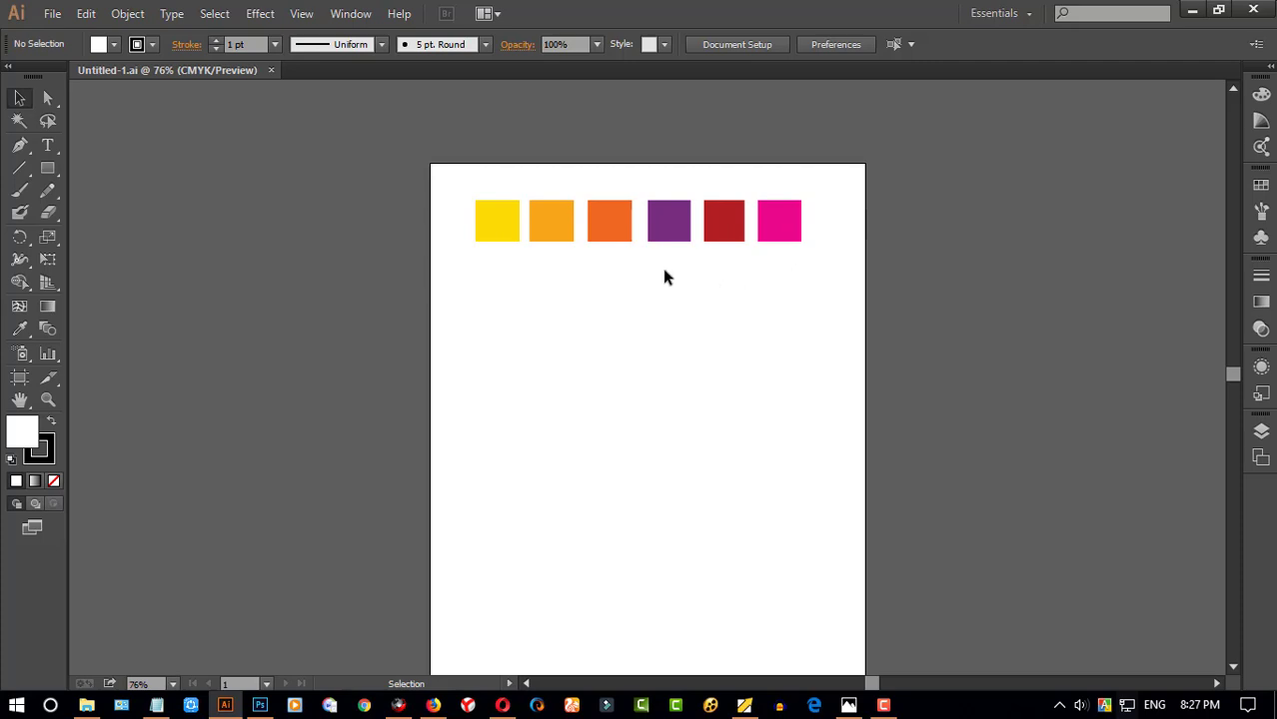
{"action": "left_click", "coordinate": [48, 172]}
{"action": "left_click_drag", "start_coordinate": [48, 173], "coordinate": [115, 245]}
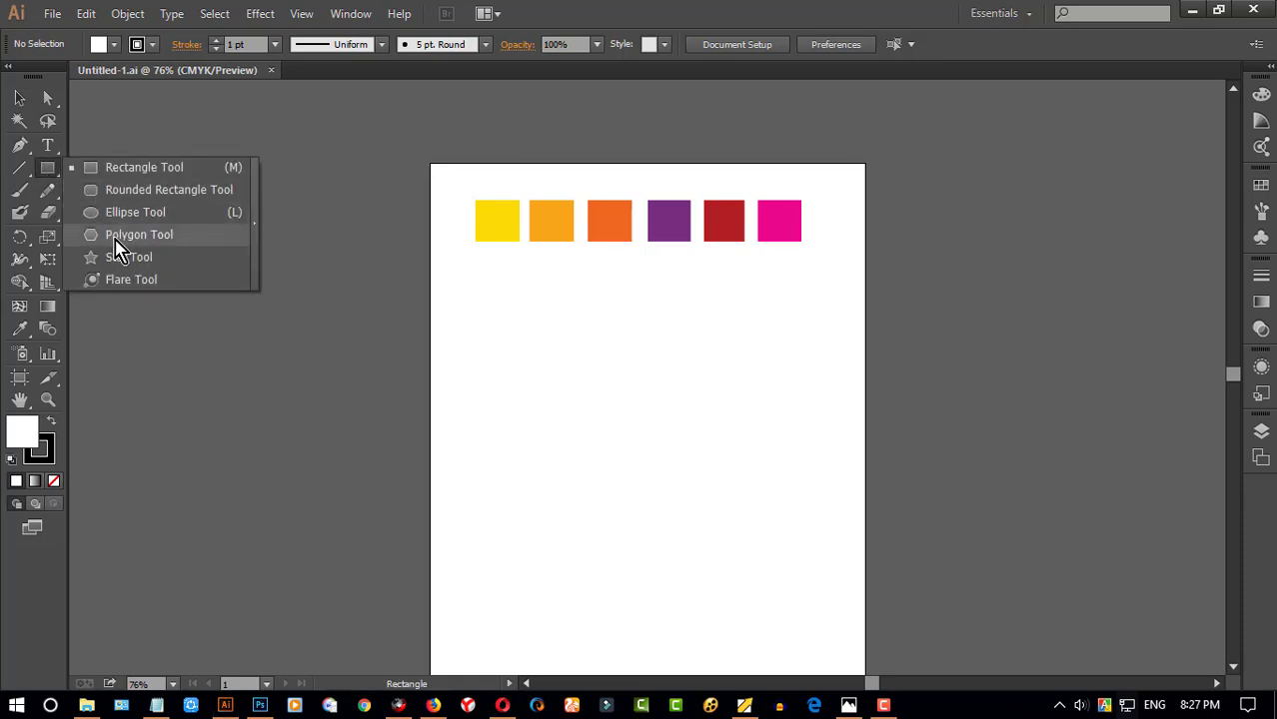
{"action": "left_click", "coordinate": [117, 242]}
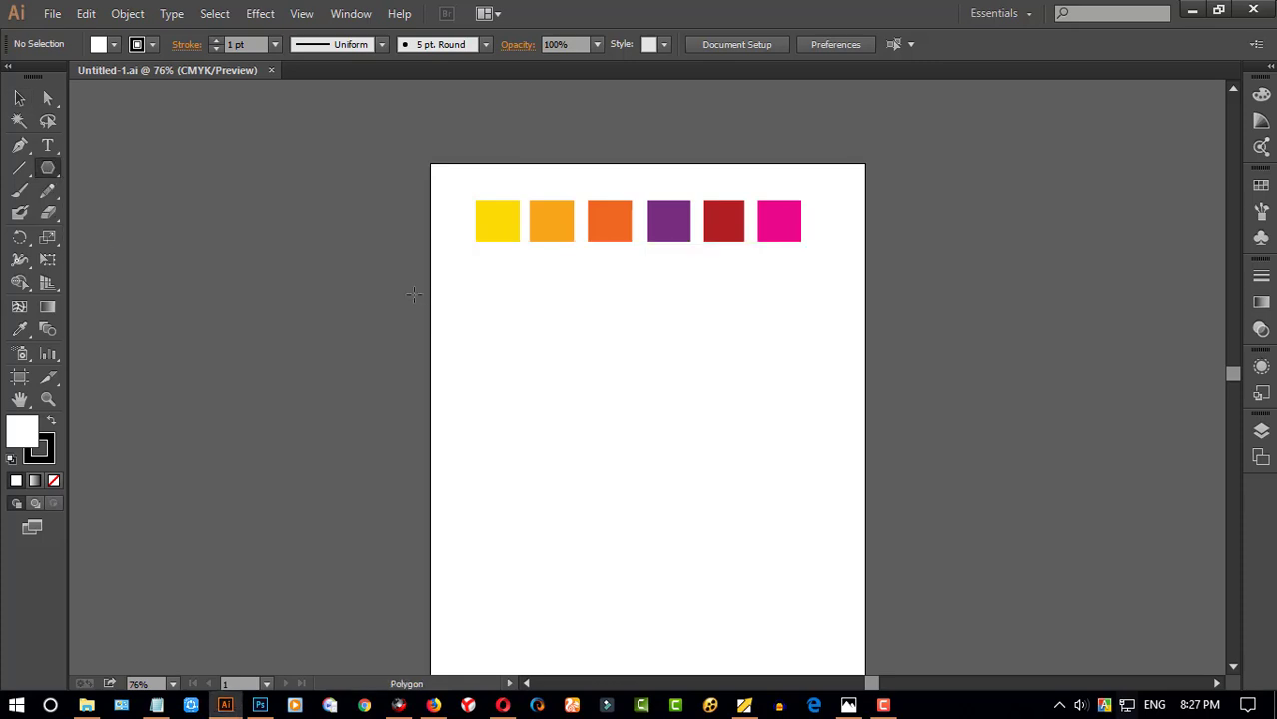
{"action": "left_click_drag", "start_coordinate": [547, 309], "coordinate": [645, 392]}
{"action": "left_click", "coordinate": [19, 97]}
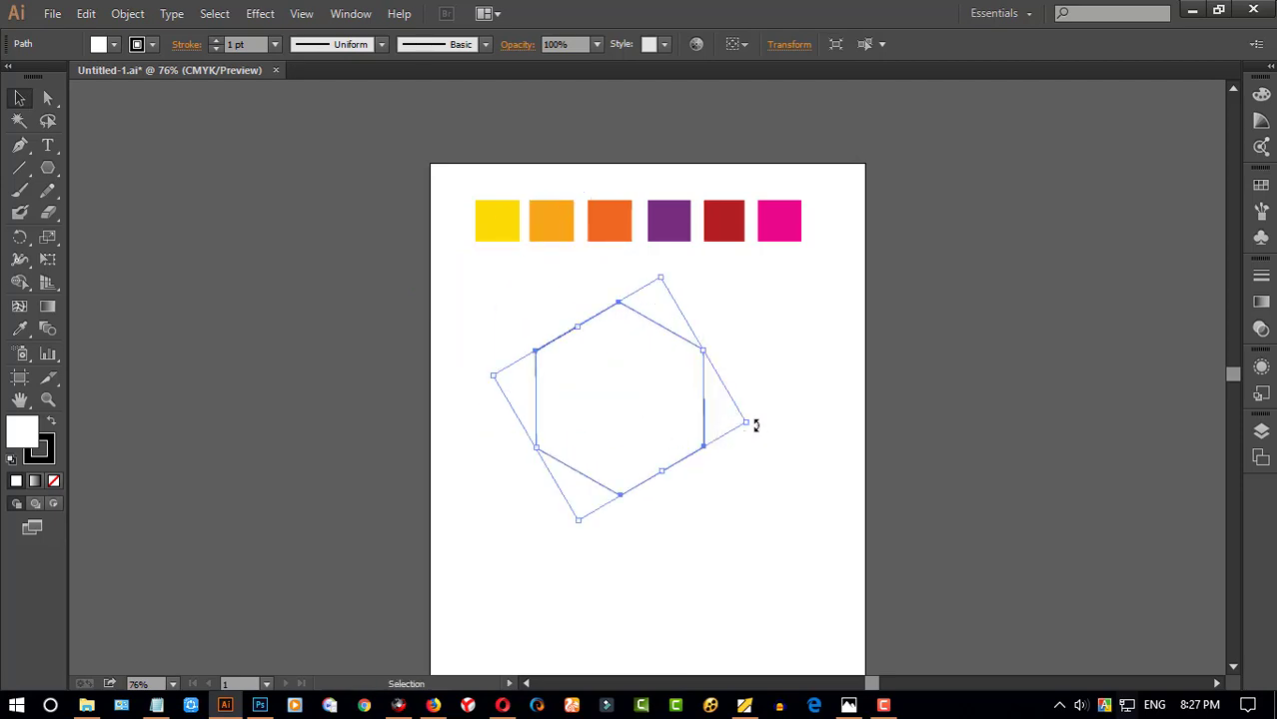
{"action": "left_click_drag", "start_coordinate": [756, 425], "coordinate": [741, 442]}
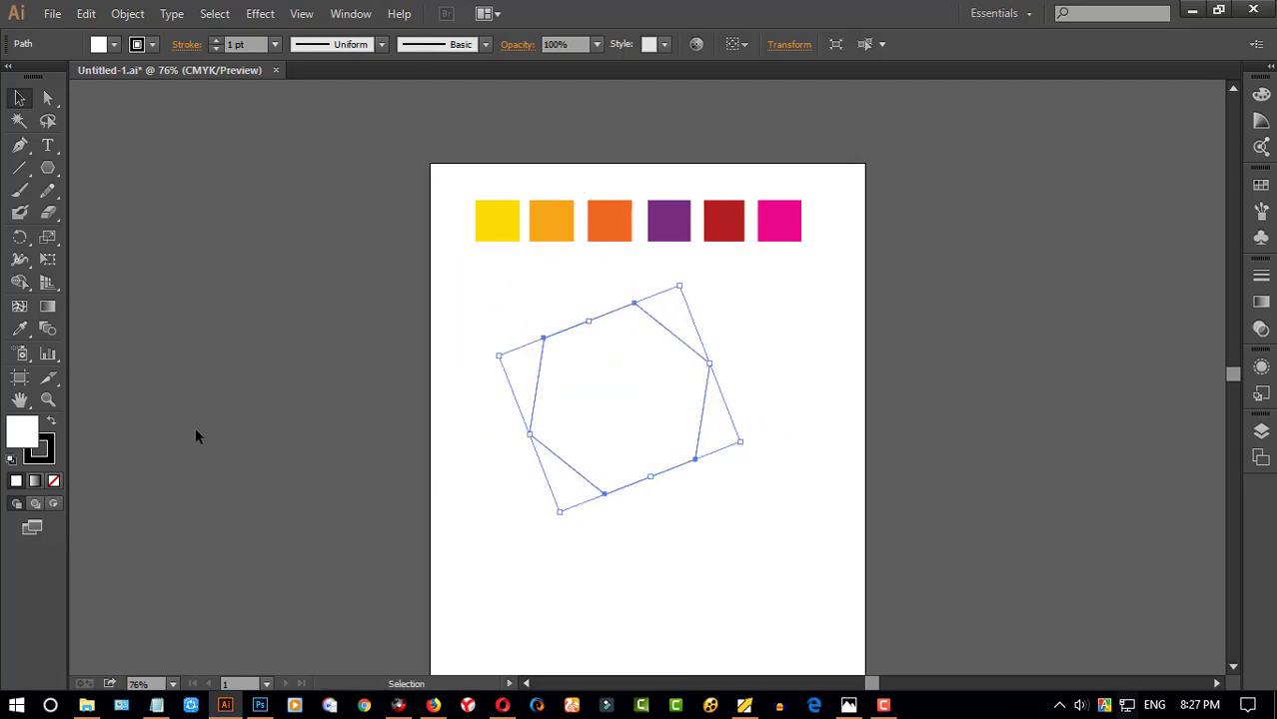
- Set the hexagon's fill colour to a bright, fully saturated red
{"action": "double_click", "coordinate": [24, 432]}
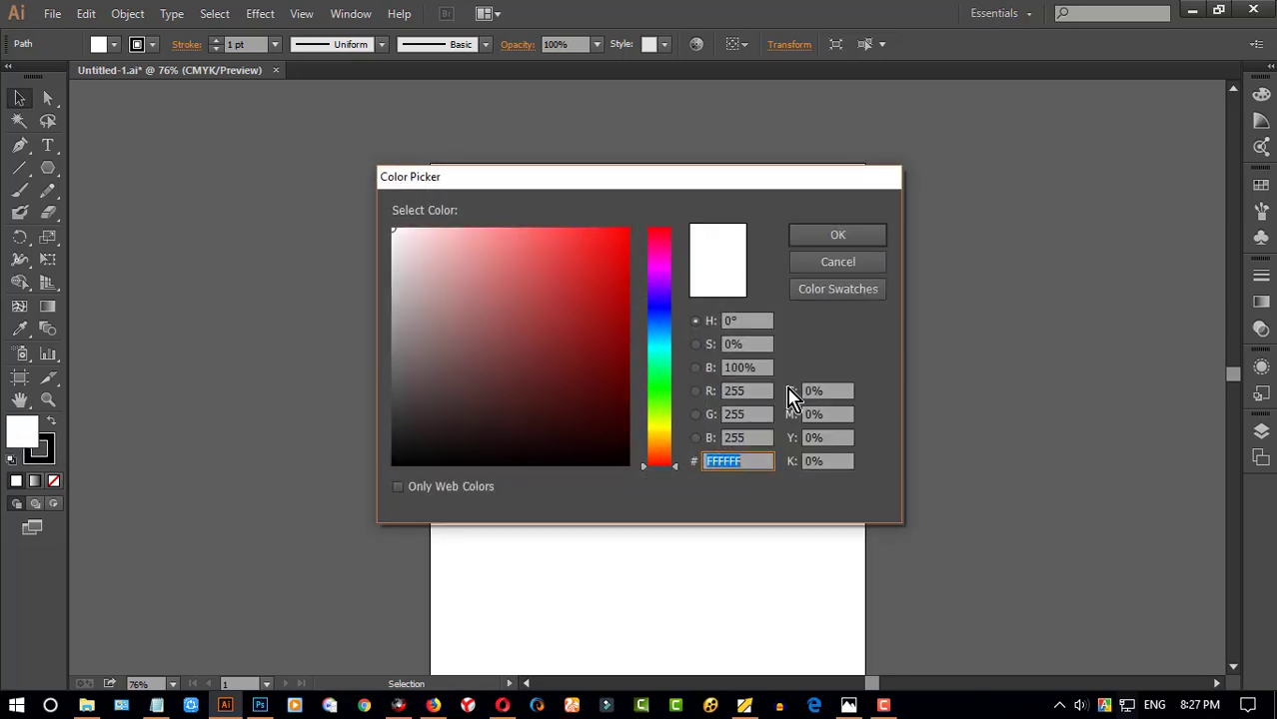
{"action": "left_click_drag", "start_coordinate": [628, 285], "coordinate": [639, 218]}
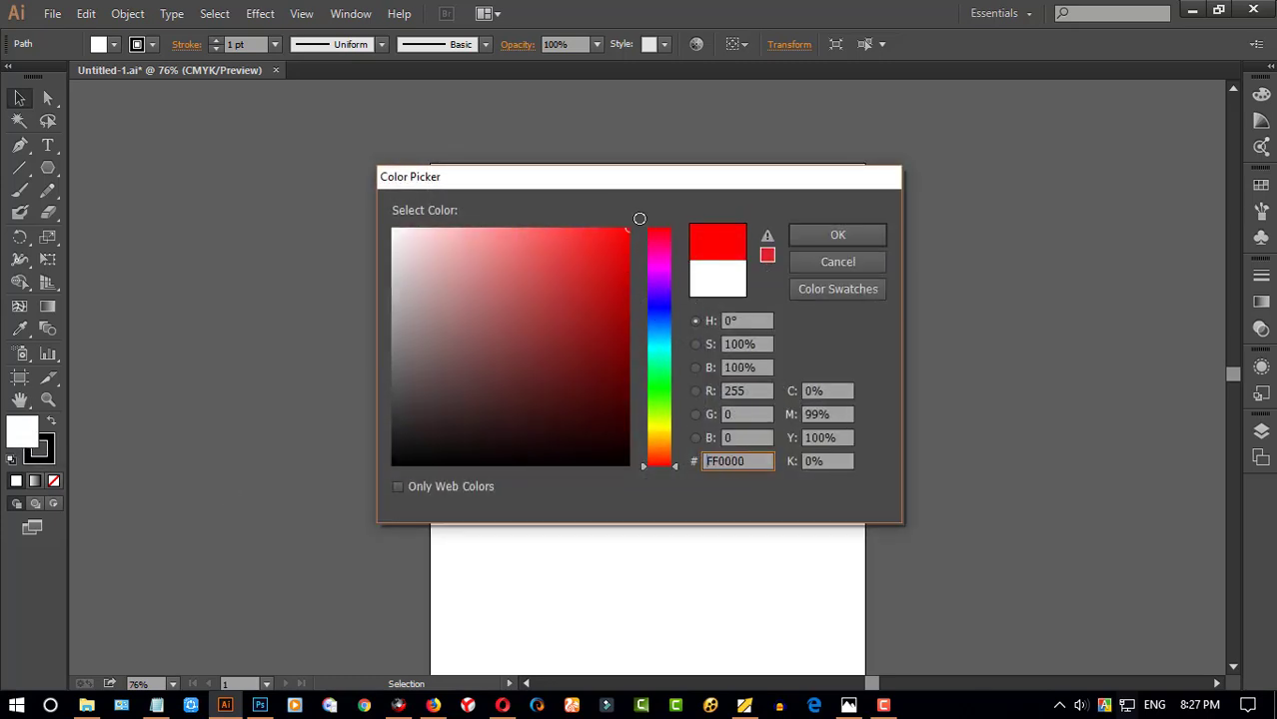
{"action": "left_click", "coordinate": [670, 360]}
{"action": "left_click", "coordinate": [673, 419]}
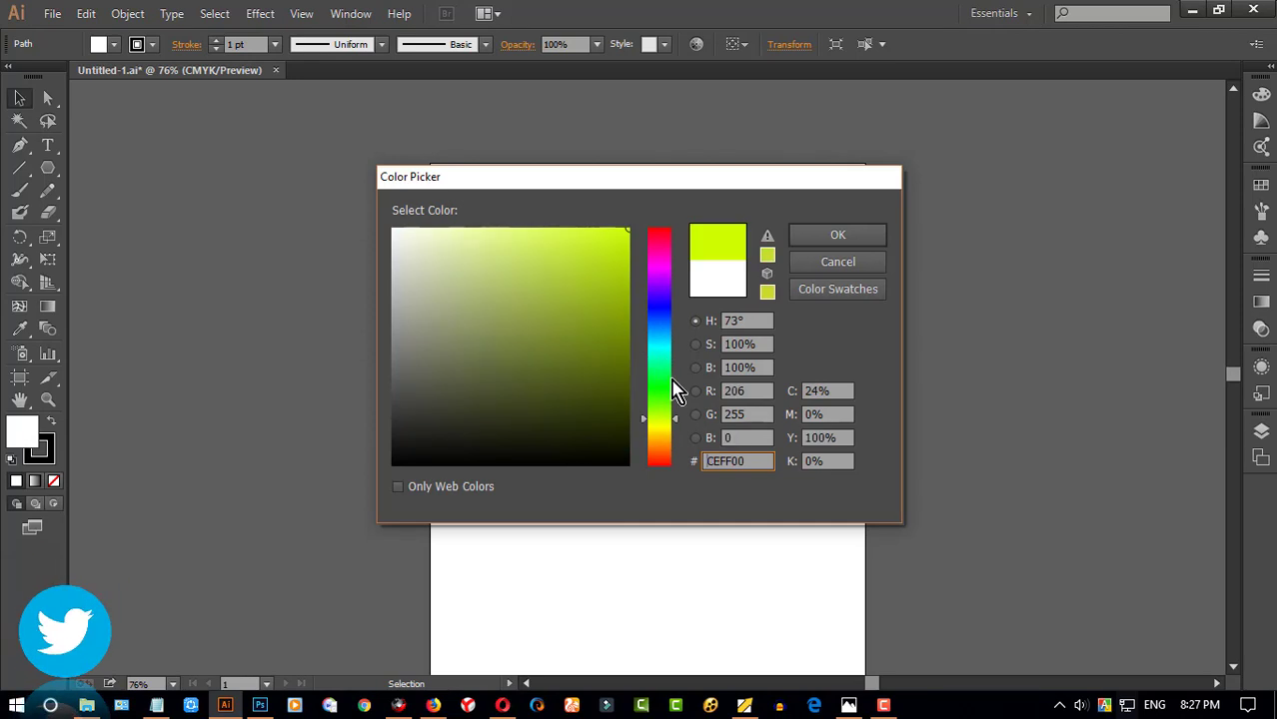
{"action": "left_click", "coordinate": [666, 240]}
{"action": "left_click", "coordinate": [814, 238]}
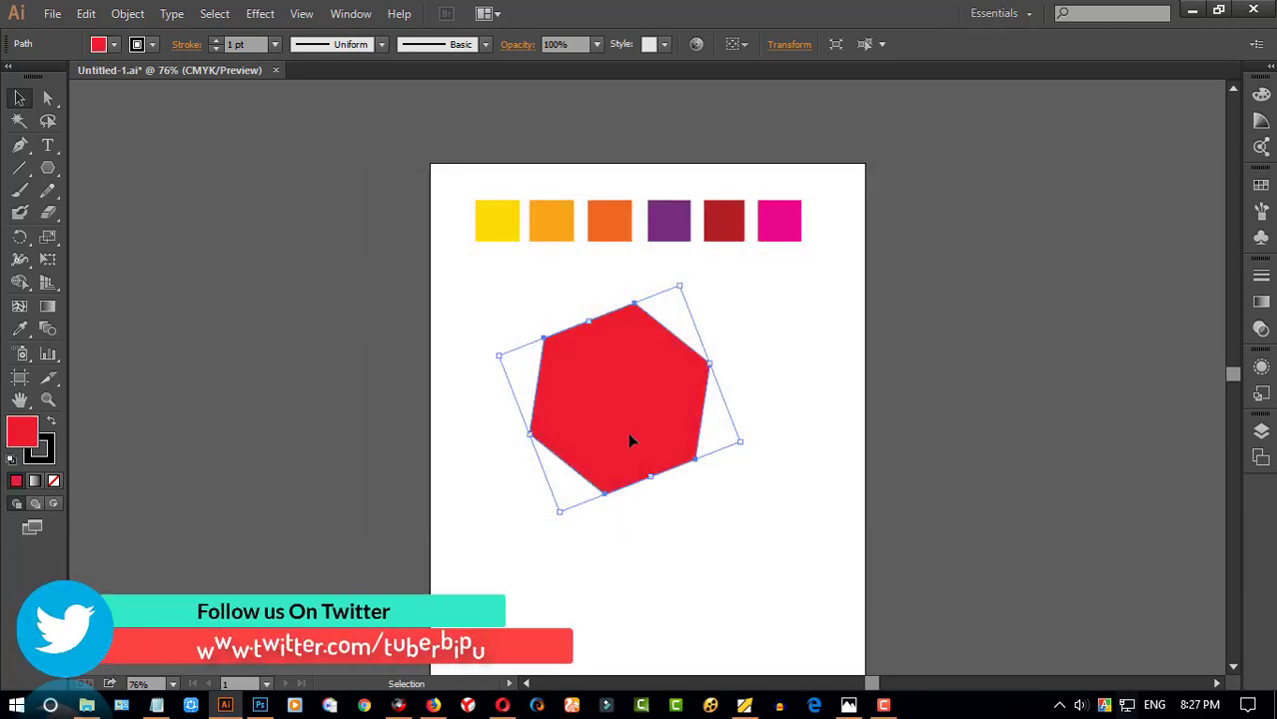
- Move the red hexagon slightly right and down so it is centred on the artboard's width
{"action": "left_click_drag", "start_coordinate": [624, 408], "coordinate": [657, 407]}
{"action": "left_click", "coordinate": [823, 405]}
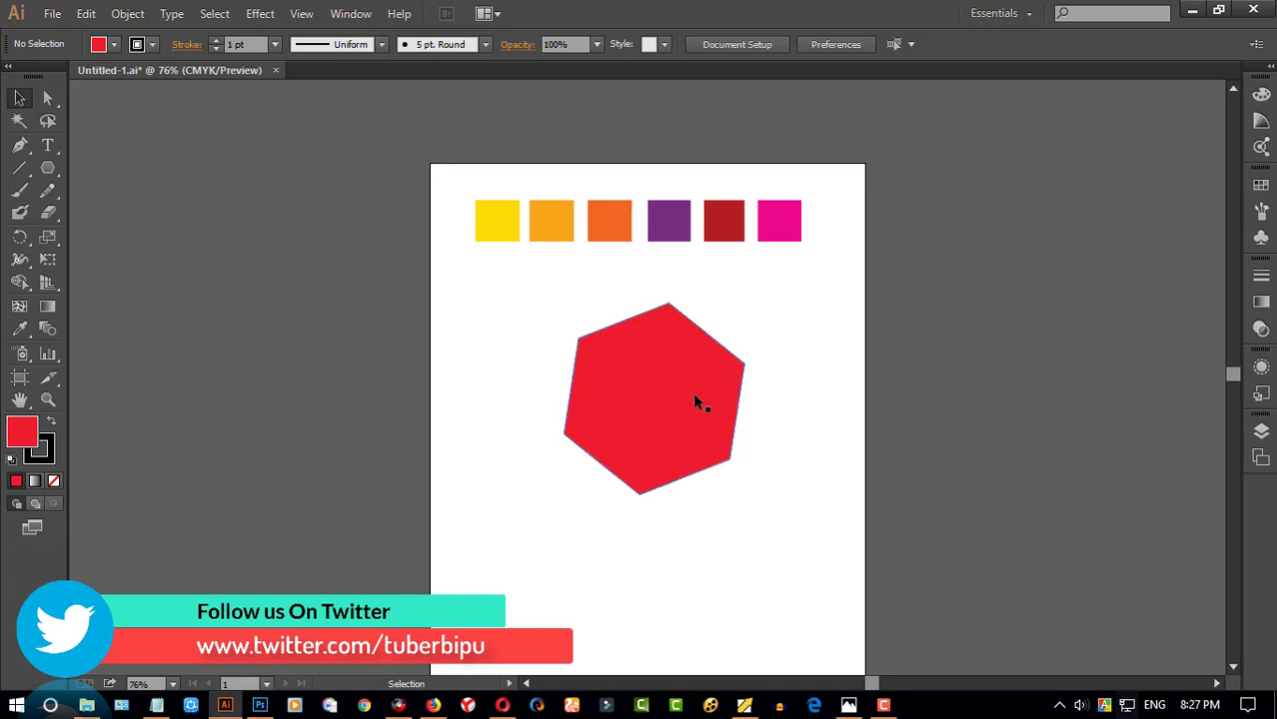
{"action": "left_click_drag", "start_coordinate": [656, 446], "coordinate": [649, 471]}
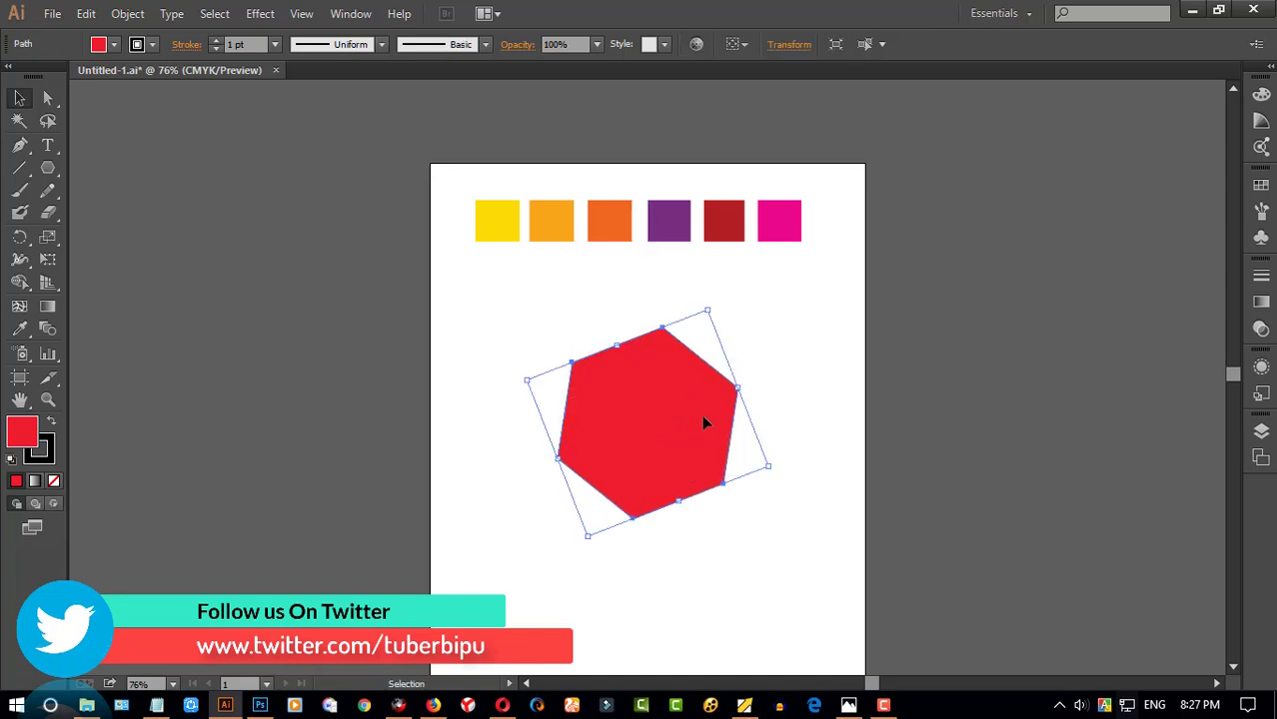
{"action": "left_click", "coordinate": [745, 359]}
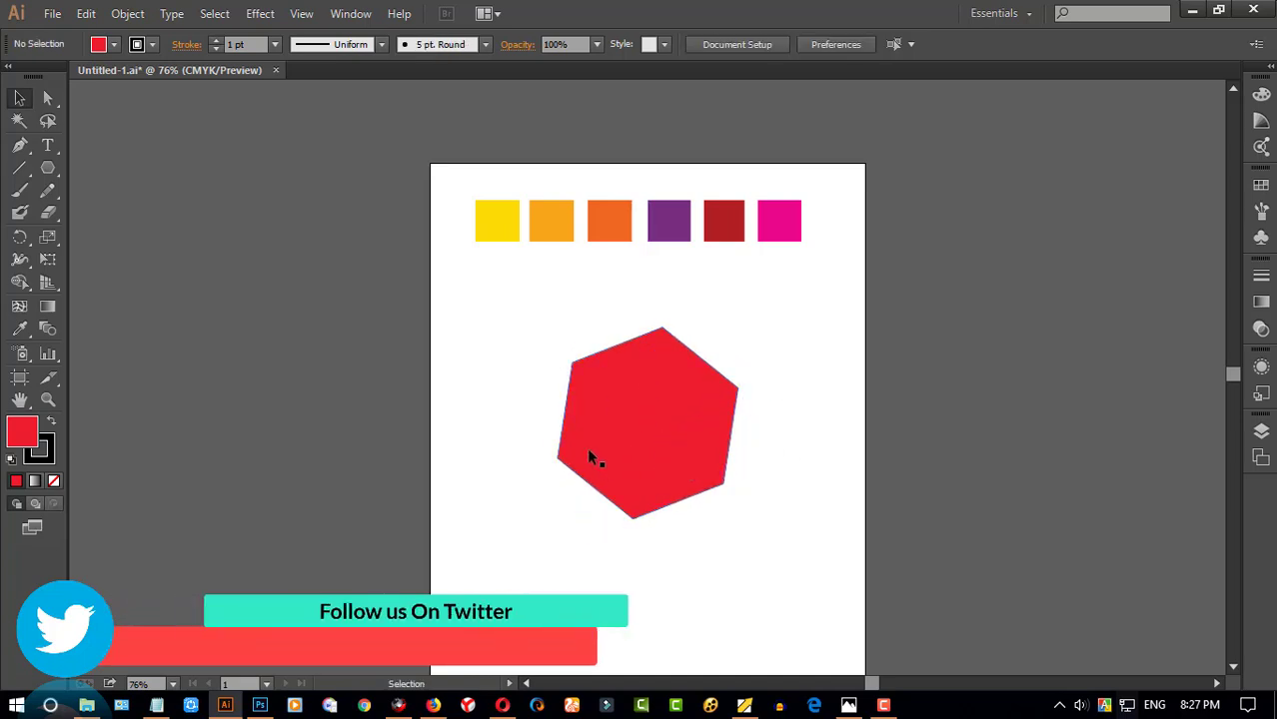
{"action": "left_click", "coordinate": [22, 170]}
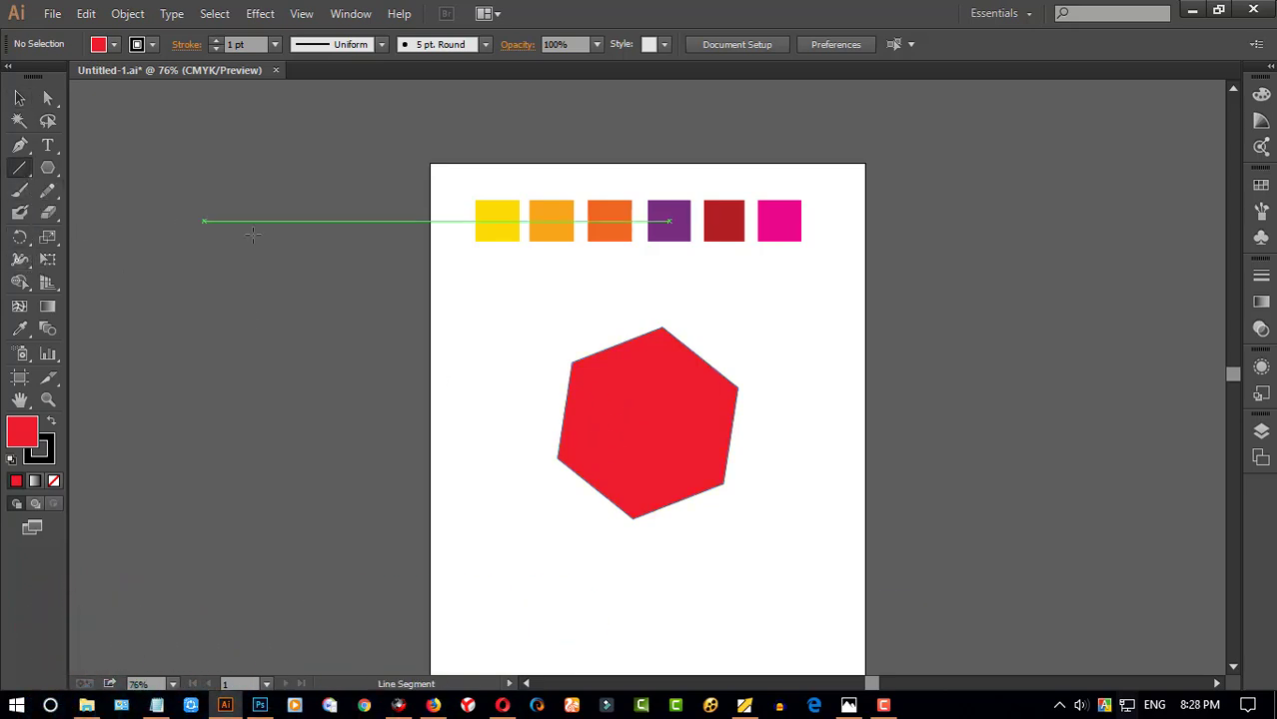
{"action": "left_click", "coordinate": [574, 360]}
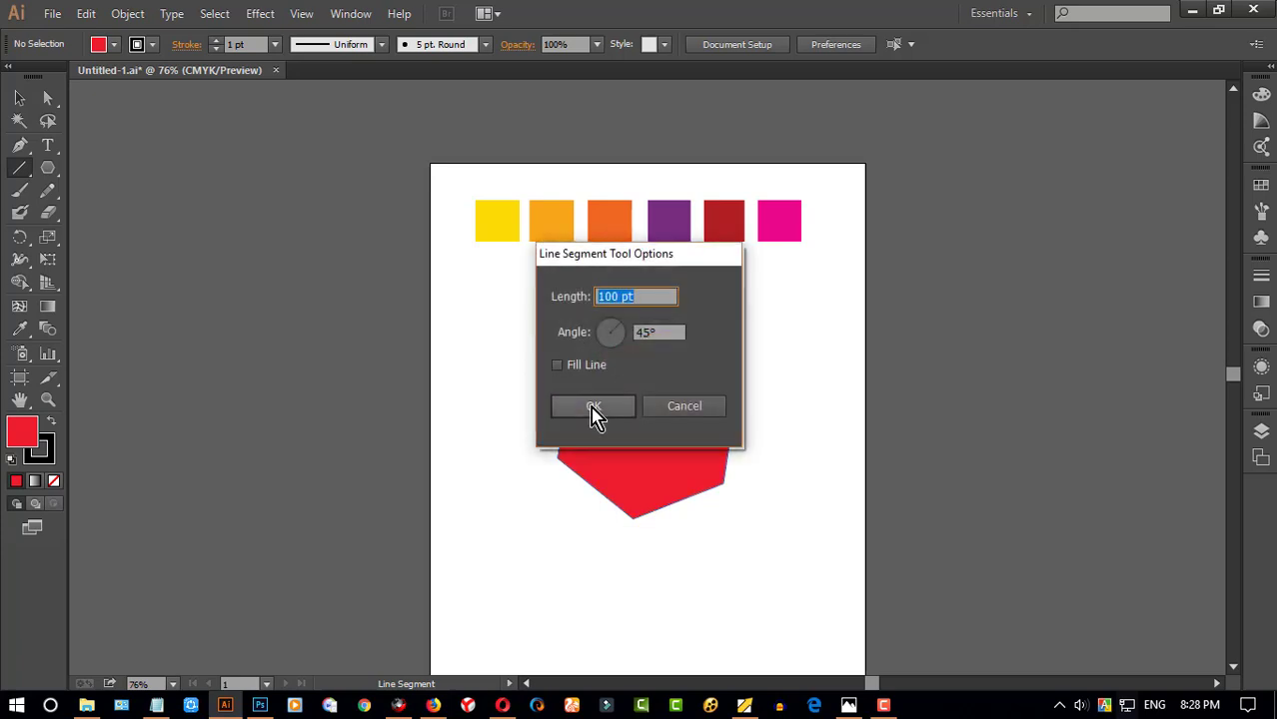
{"action": "left_click", "coordinate": [594, 412]}
{"action": "key", "text": "ctrl+z"}
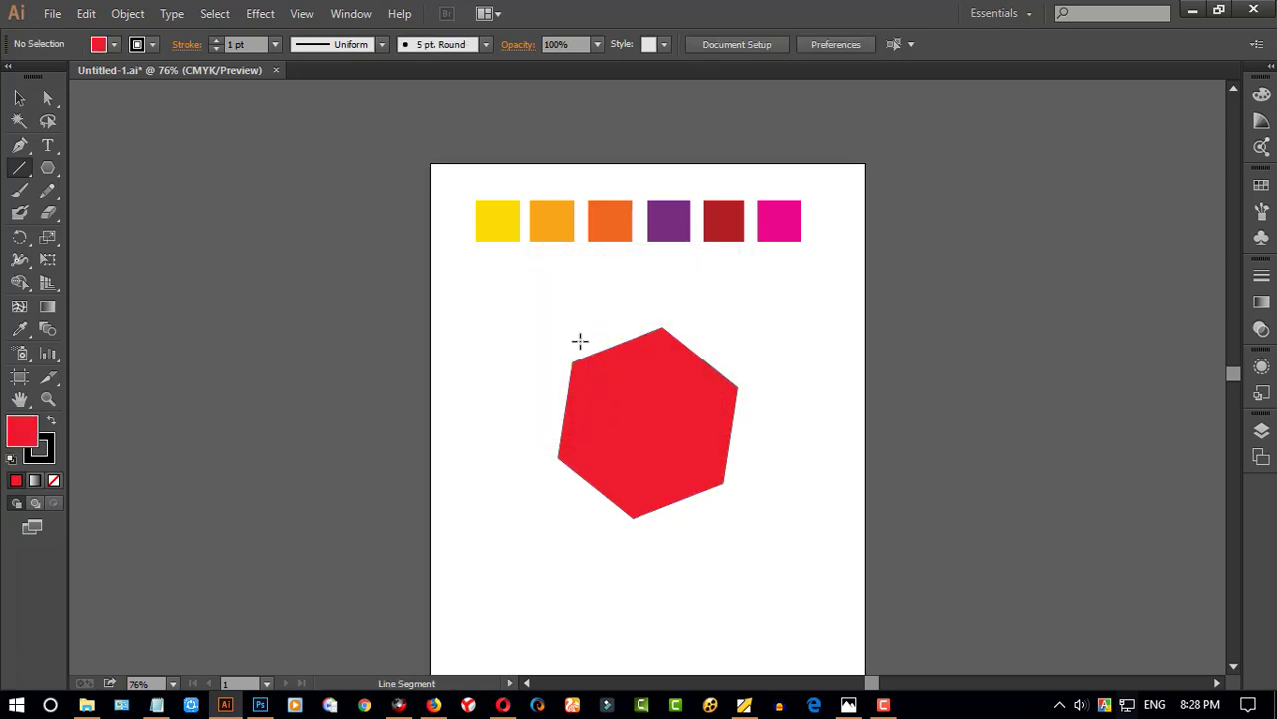
- Draw three straight line segments joining the hexagon's opposite corners so that they cross at its centre
{"action": "mouse_move", "coordinate": [572, 363]}
{"action": "left_mouse_down"}
{"action": "mouse_move", "coordinate": [599, 410]}
{"action": "mouse_move", "coordinate": [722, 485]}
{"action": "left_mouse_up"}
{"action": "left_click_drag", "start_coordinate": [558, 457], "coordinate": [737, 389]}
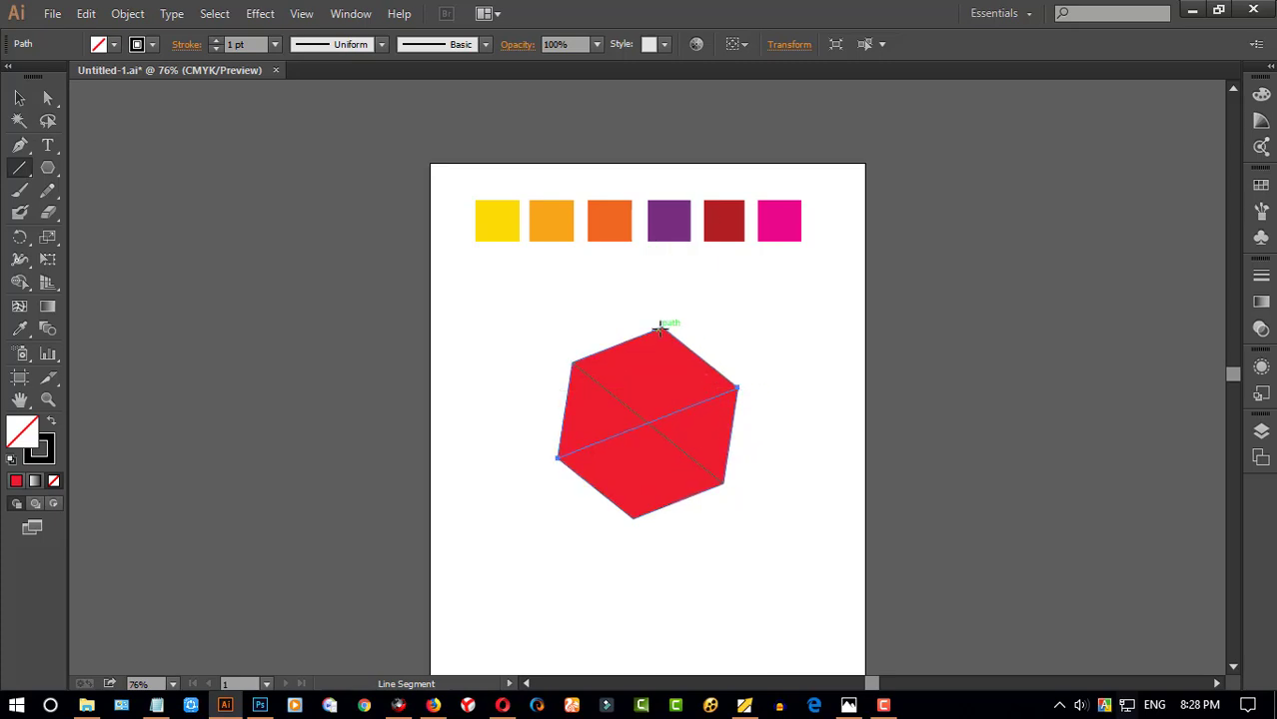
{"action": "left_click_drag", "start_coordinate": [661, 327], "coordinate": [631, 516]}
{"action": "key", "text": "ctrl+z"}
{"action": "left_click_drag", "start_coordinate": [661, 328], "coordinate": [632, 518]}
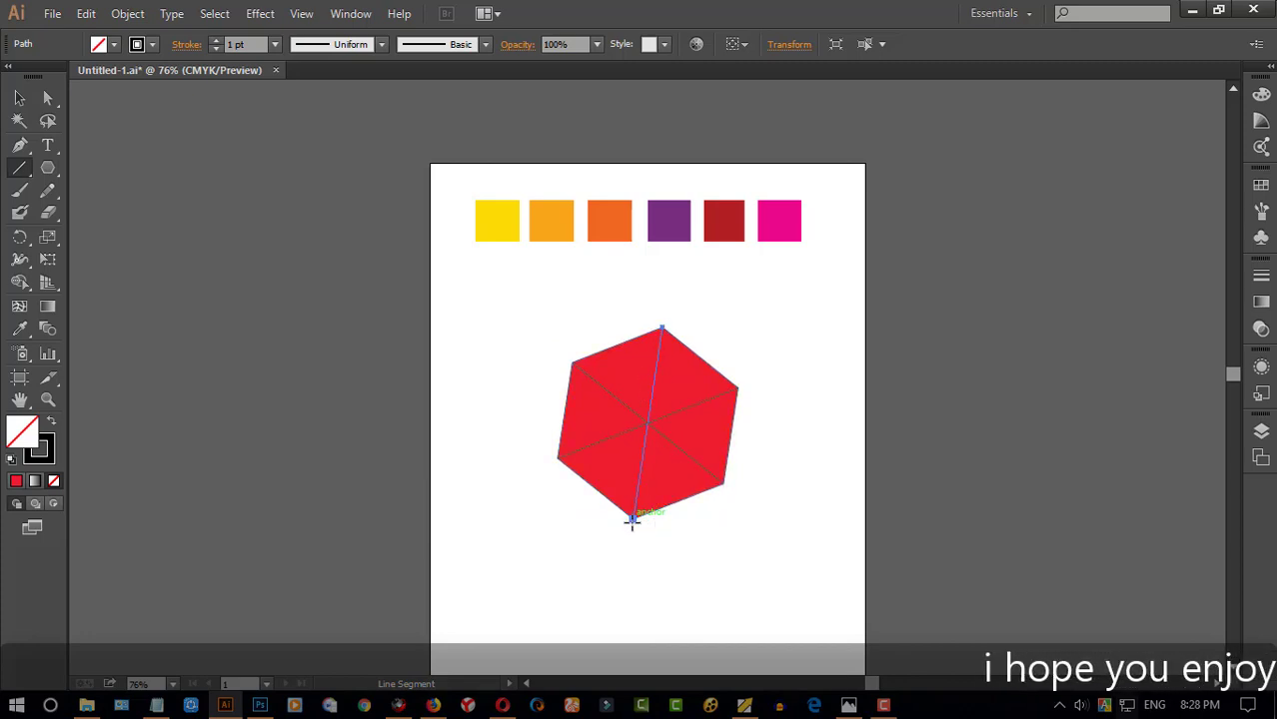
- Select the hexagon with its three diagonals and split it into triangles with the Pathfinder Divide operation
{"action": "left_click", "coordinate": [19, 97]}
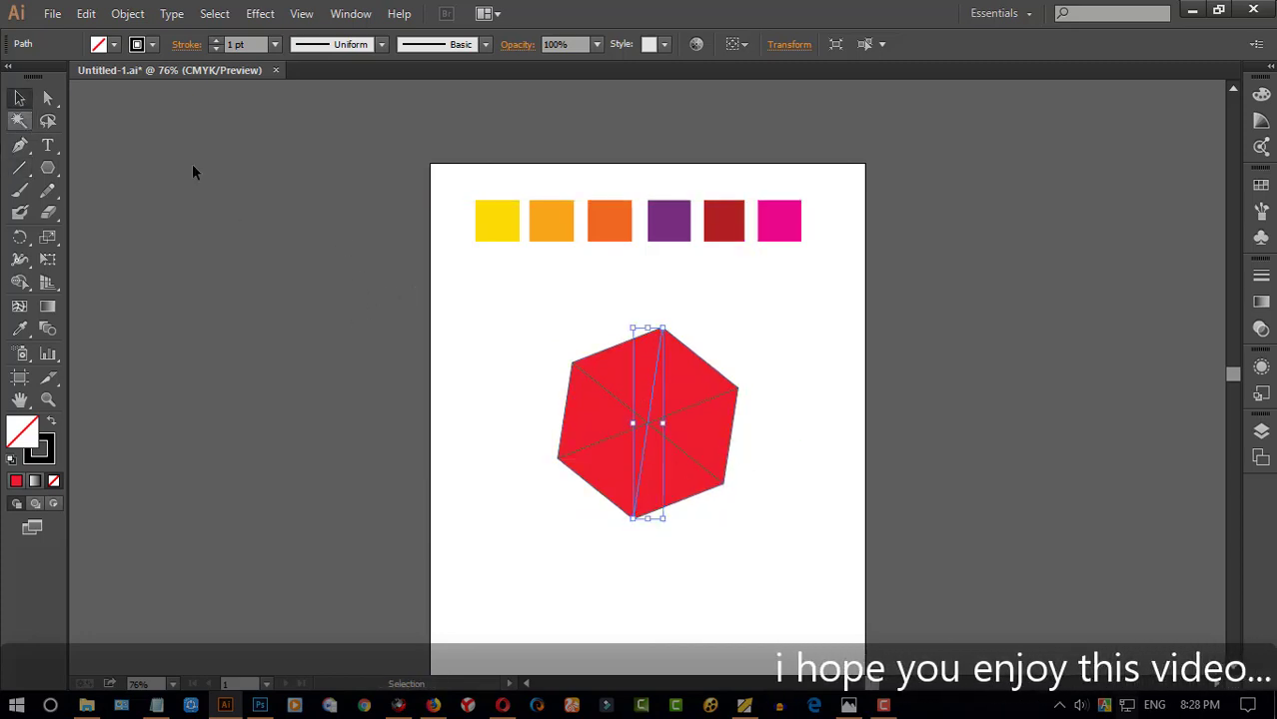
{"action": "left_click_drag", "start_coordinate": [514, 284], "coordinate": [759, 515]}
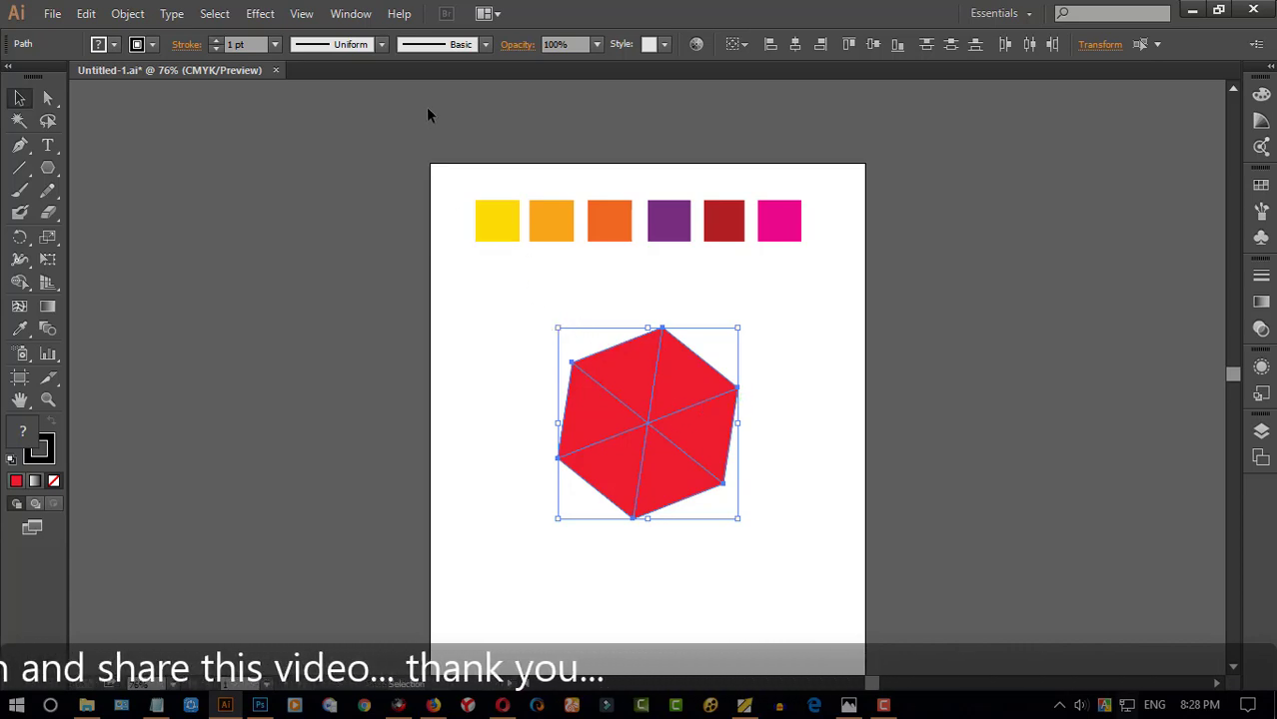
{"action": "left_click", "coordinate": [351, 16]}
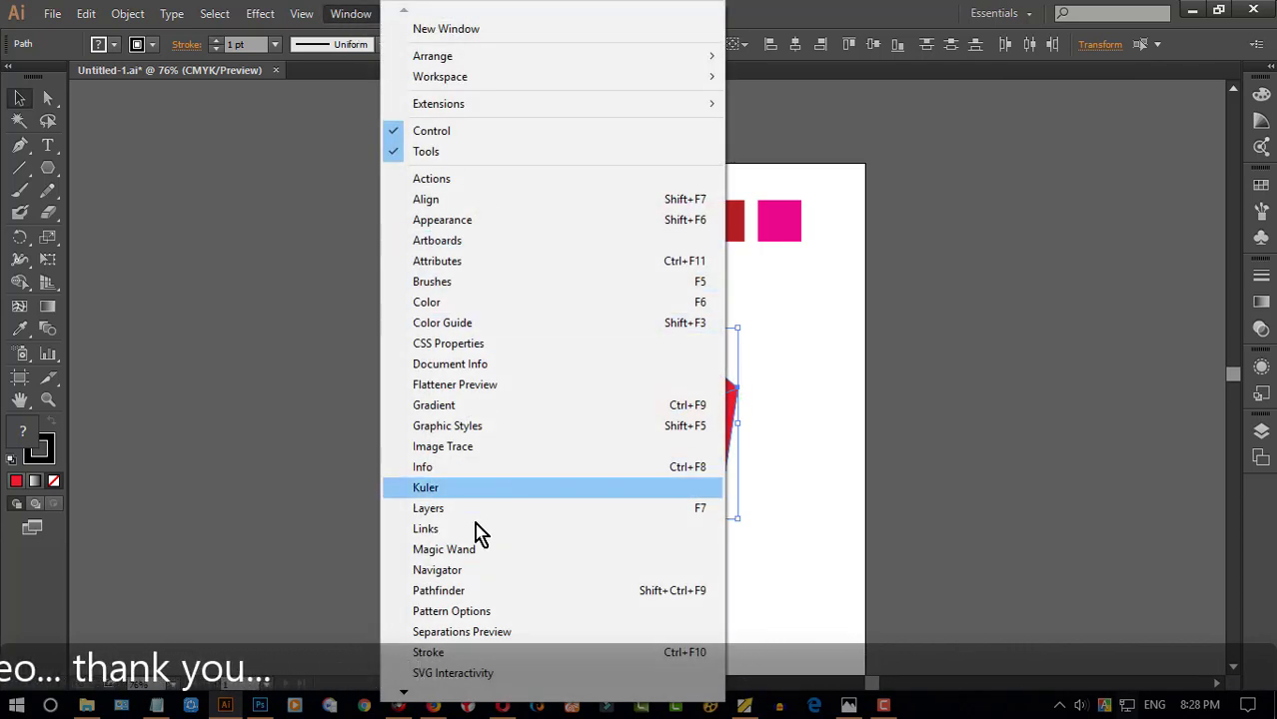
{"action": "left_click", "coordinate": [475, 593]}
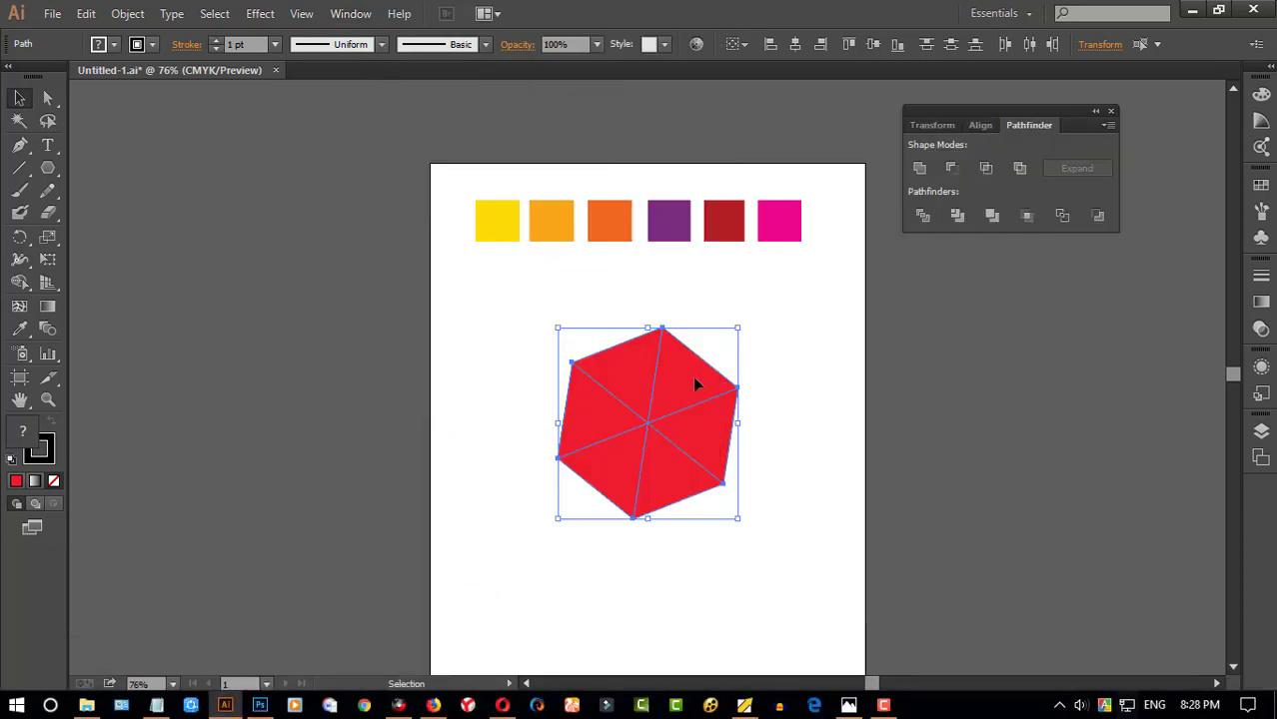
{"action": "left_click", "coordinate": [923, 218]}
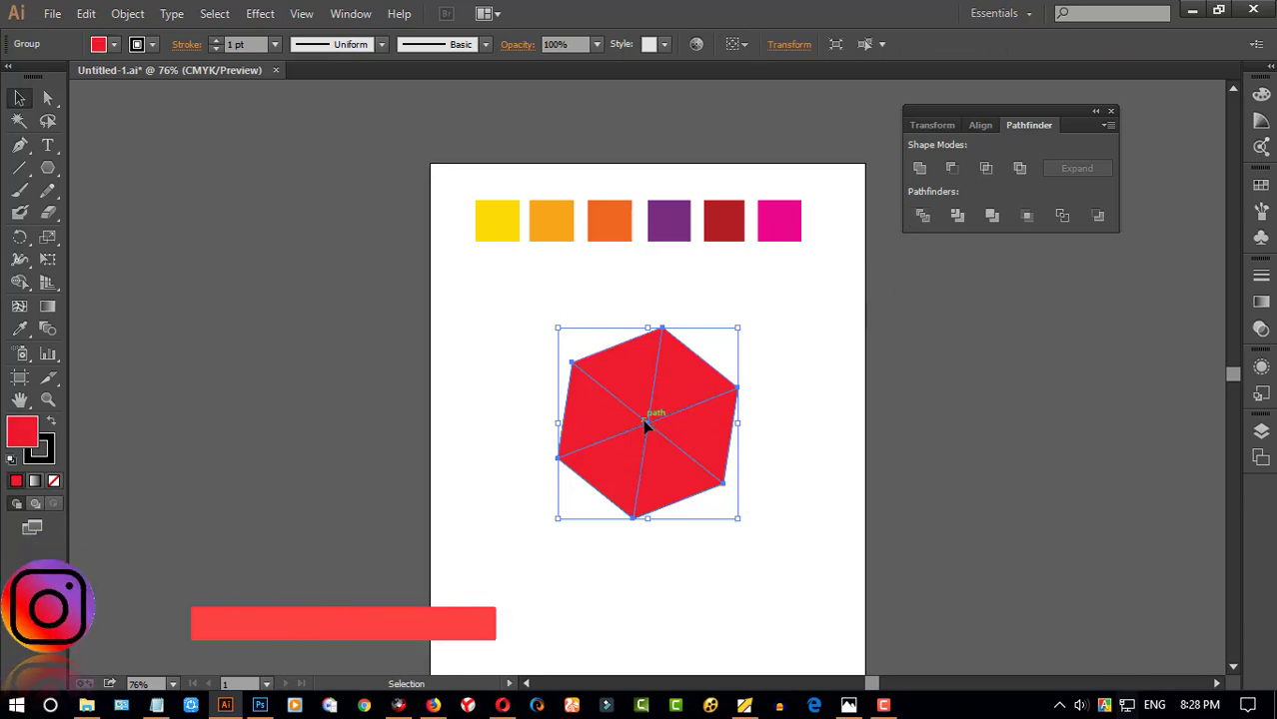
- Isolate the divided hexagon group and ungroup it, checking that the triangles can be selected individually
{"action": "right_click", "coordinate": [656, 378]}
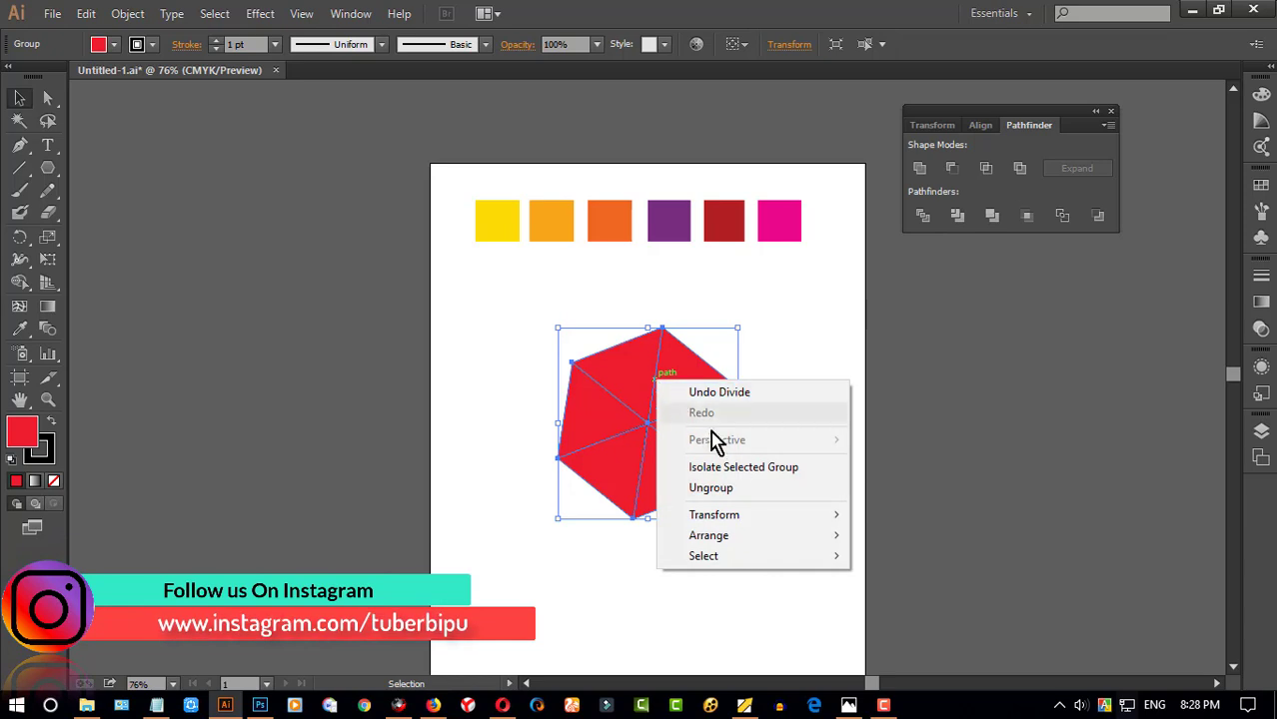
{"action": "left_click", "coordinate": [723, 467]}
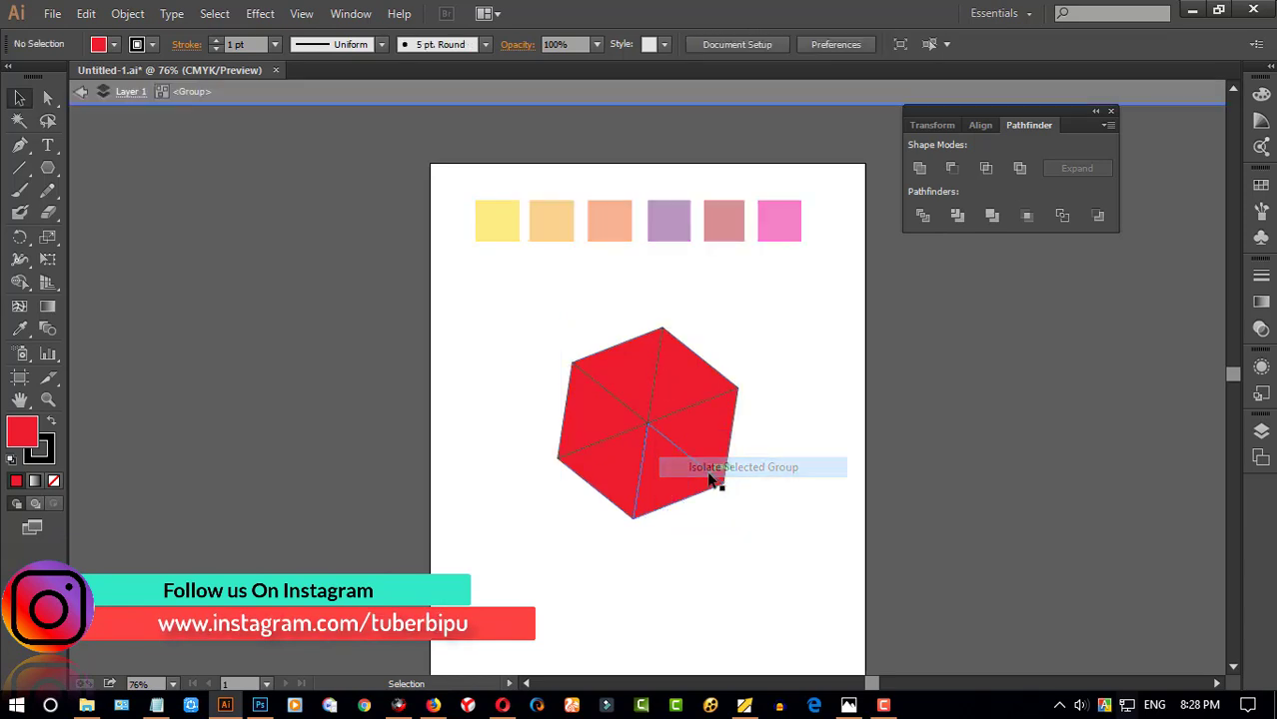
{"action": "left_click_drag", "start_coordinate": [557, 320], "coordinate": [692, 491]}
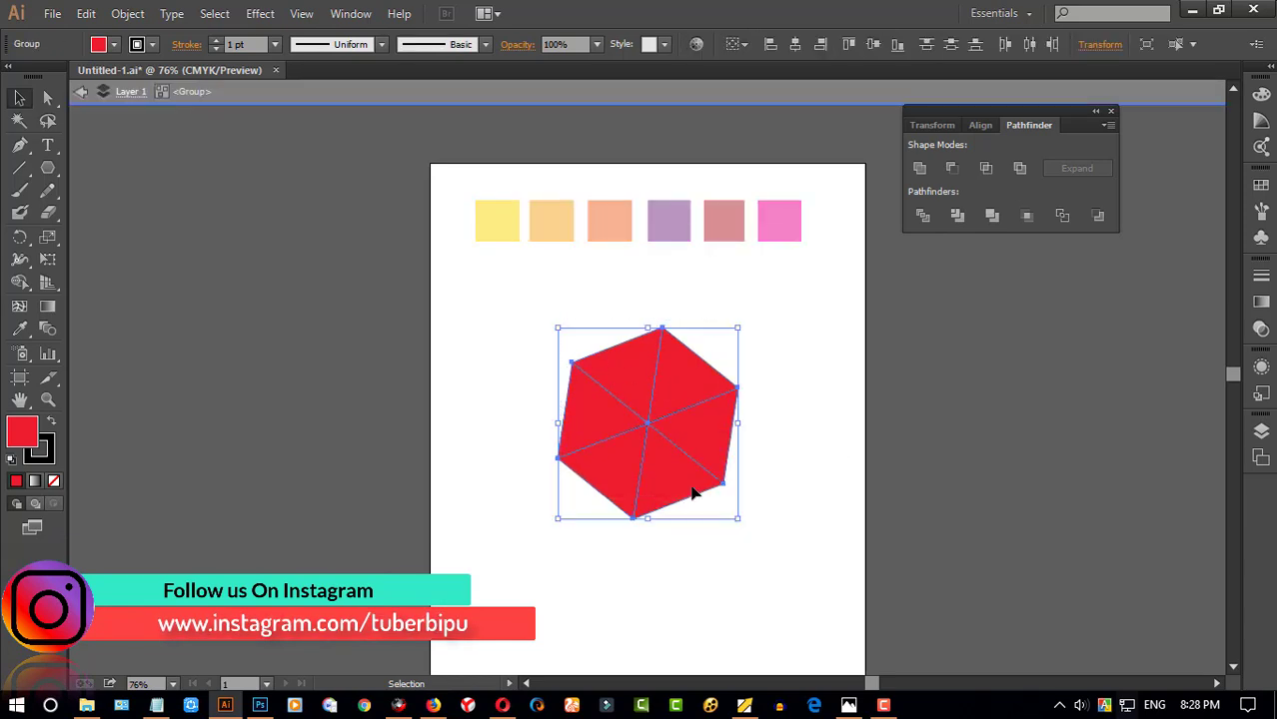
{"action": "right_click", "coordinate": [667, 488]}
{"action": "left_click", "coordinate": [711, 605]}
{"action": "left_click", "coordinate": [699, 557]}
{"action": "left_click", "coordinate": [613, 491]}
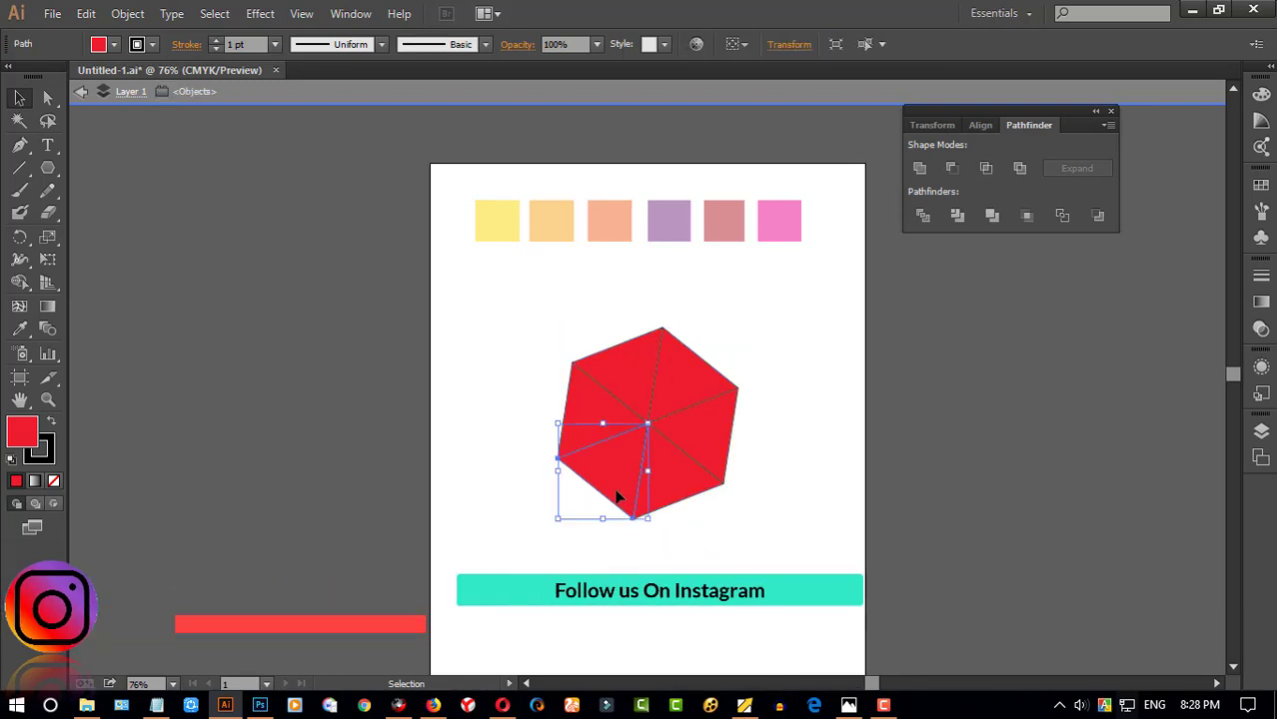
{"action": "left_click", "coordinate": [577, 400]}
{"action": "left_click", "coordinate": [628, 352]}
{"action": "left_click", "coordinate": [681, 346]}
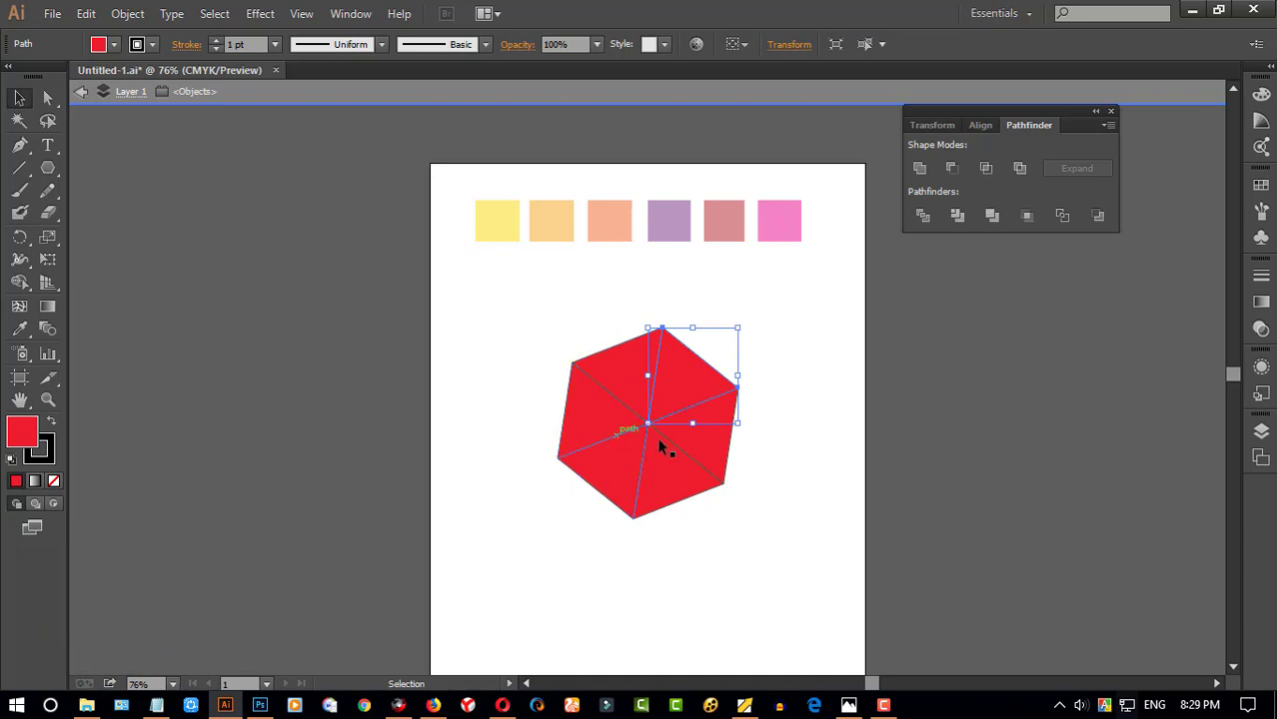
- Rotate all six triangles together clockwise until the hexagon's top and bottom edges are horizontal
{"action": "left_click_drag", "start_coordinate": [749, 507], "coordinate": [478, 318]}
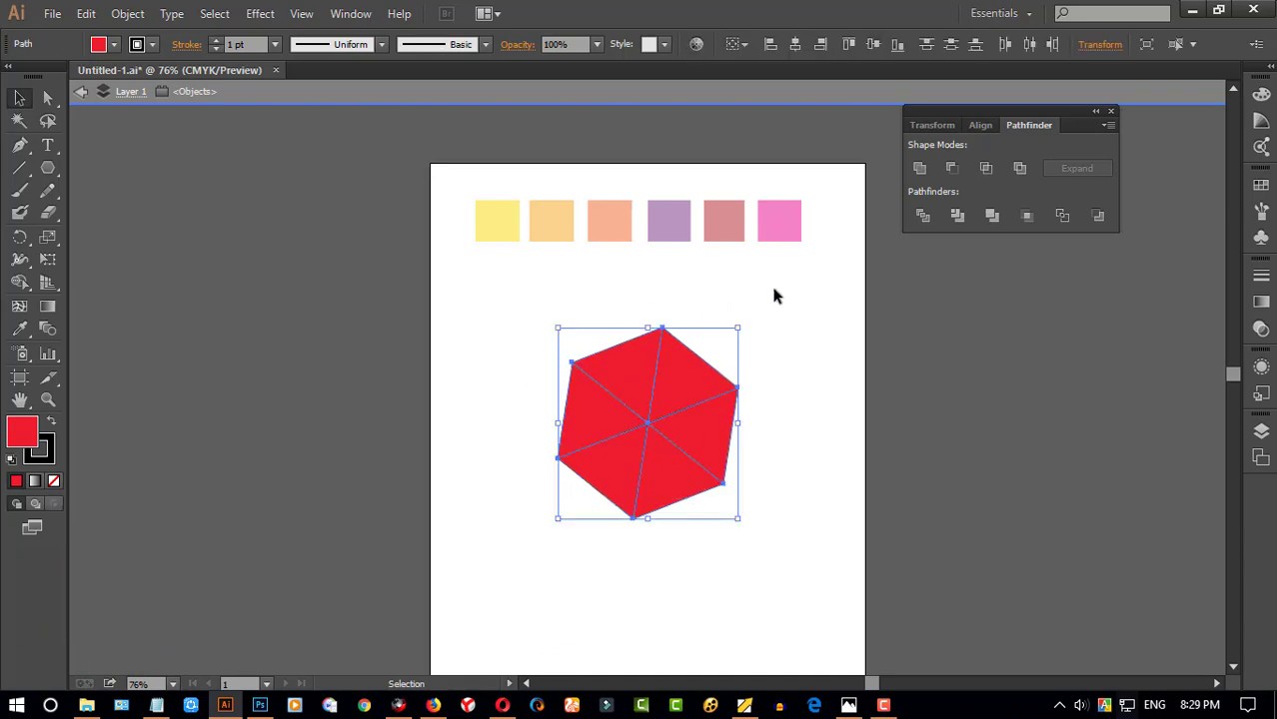
{"action": "left_click", "coordinate": [744, 335]}
{"action": "left_click_drag", "start_coordinate": [690, 373], "coordinate": [559, 506]}
{"action": "left_click_drag", "start_coordinate": [738, 321], "coordinate": [766, 363]}
{"action": "left_click", "coordinate": [784, 347]}
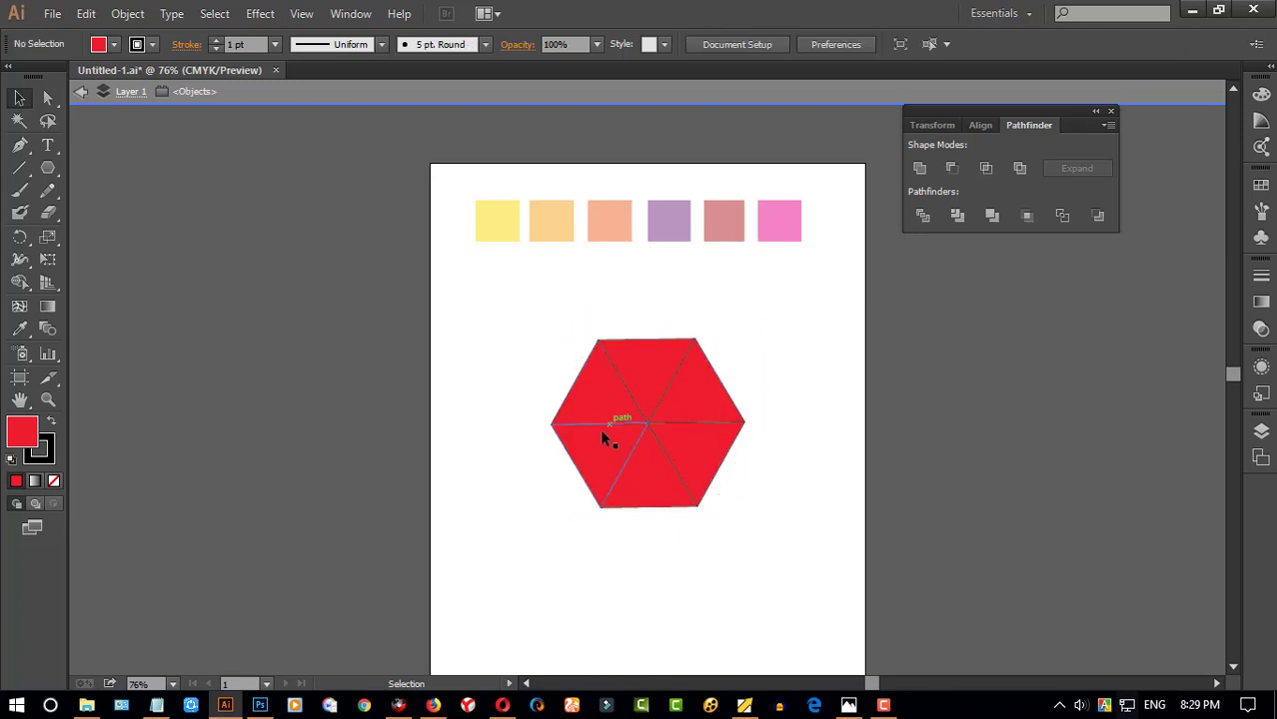
- Move the hexagon's lower-left triangle flush against the outer side of the upper-left triangle, and select all six triangles
{"action": "left_click_drag", "start_coordinate": [604, 447], "coordinate": [556, 357]}
{"action": "left_click_drag", "start_coordinate": [770, 524], "coordinate": [411, 295]}
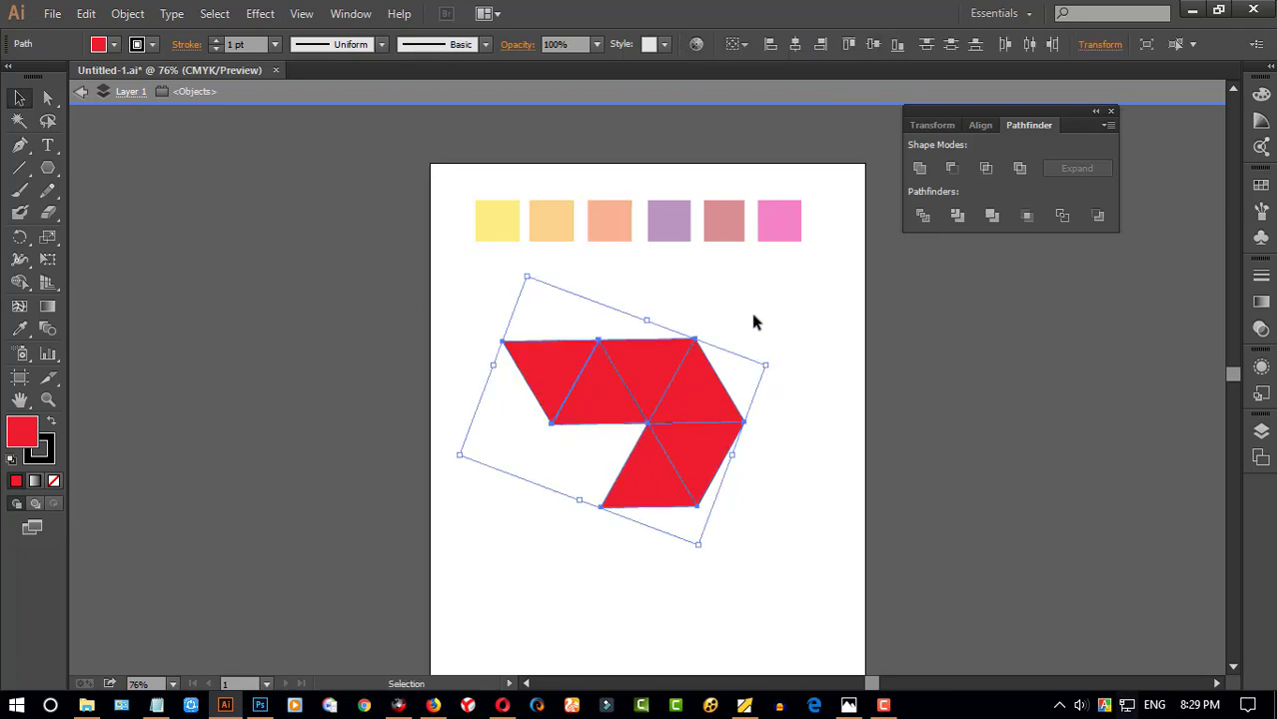
- Rotate the six triangles slightly further clockwise and remove the black stroke from all of them
{"action": "left_click_drag", "start_coordinate": [773, 372], "coordinate": [751, 420]}
{"action": "left_click", "coordinate": [778, 370]}
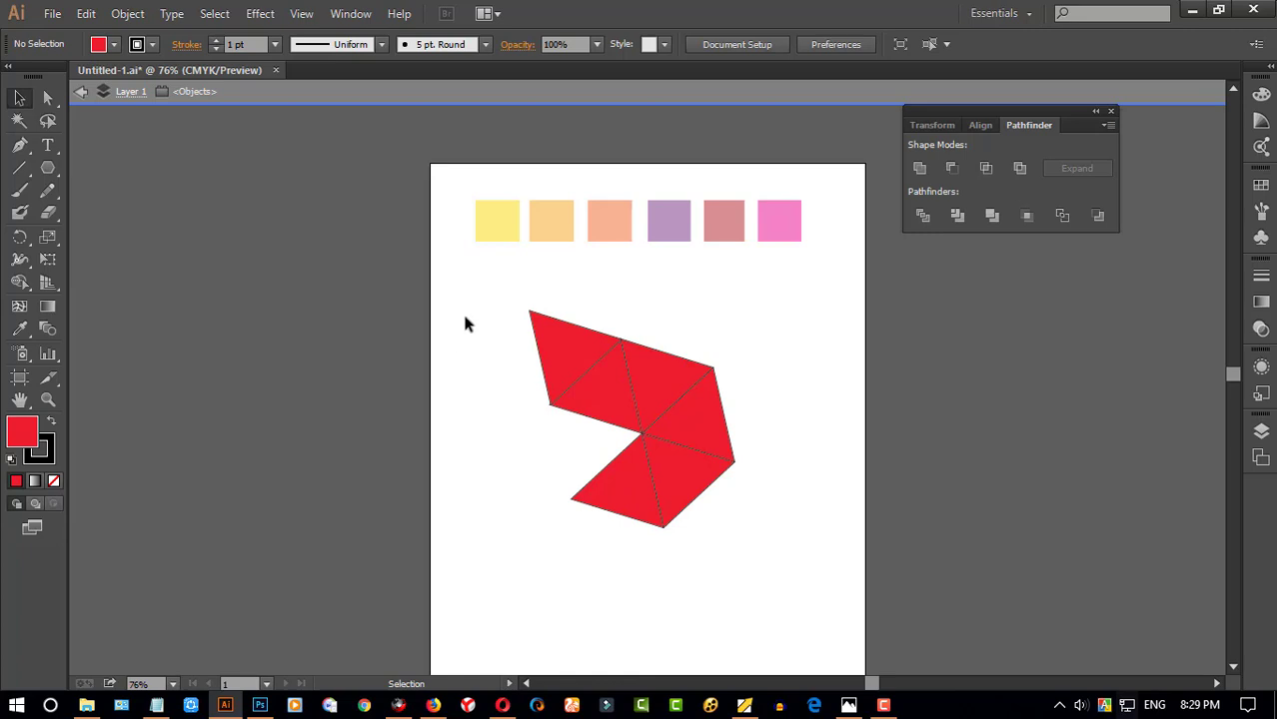
{"action": "left_click_drag", "start_coordinate": [466, 324], "coordinate": [816, 546]}
{"action": "left_click", "coordinate": [789, 527]}
{"action": "left_click_drag", "start_coordinate": [502, 292], "coordinate": [817, 551]}
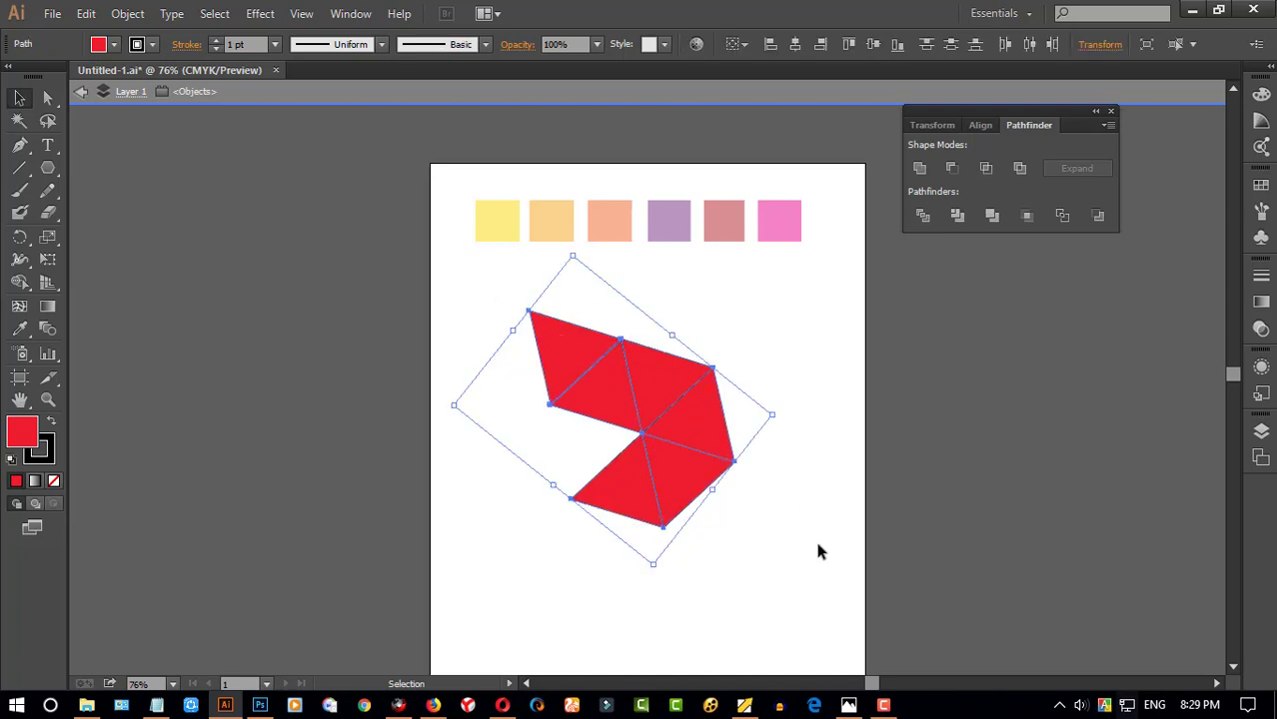
{"action": "left_click", "coordinate": [47, 455]}
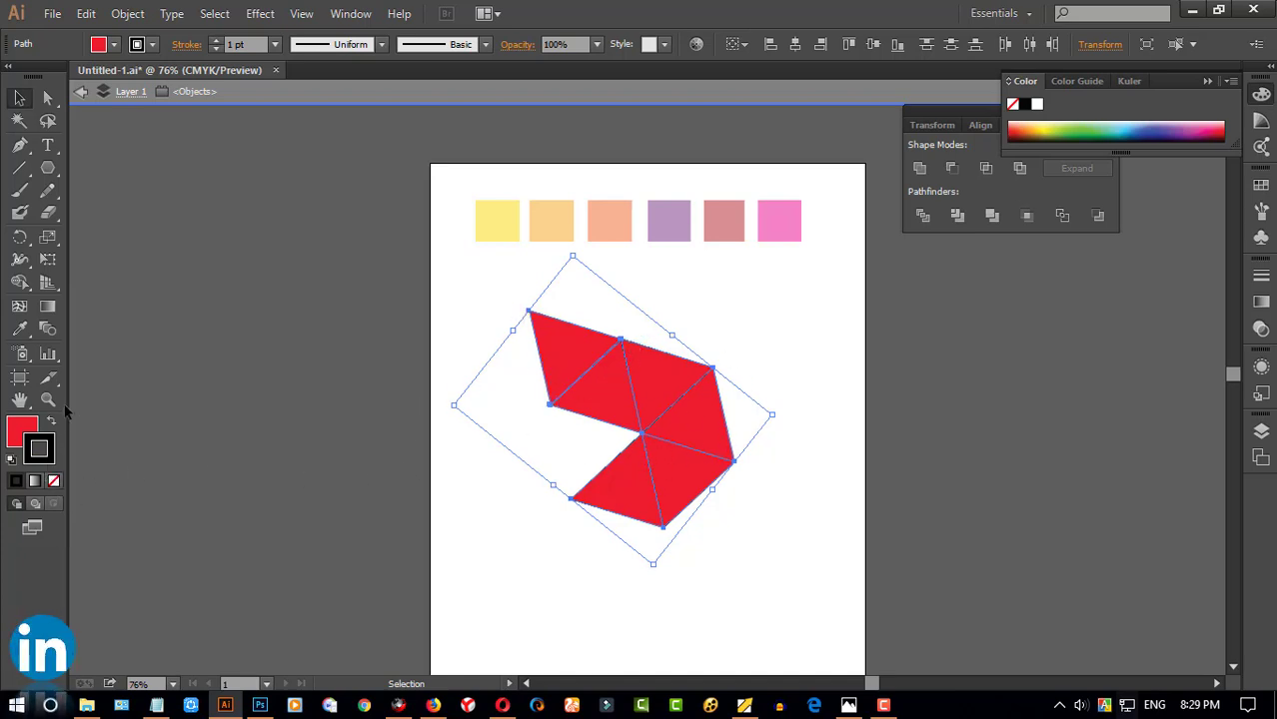
{"action": "left_click", "coordinate": [55, 480]}
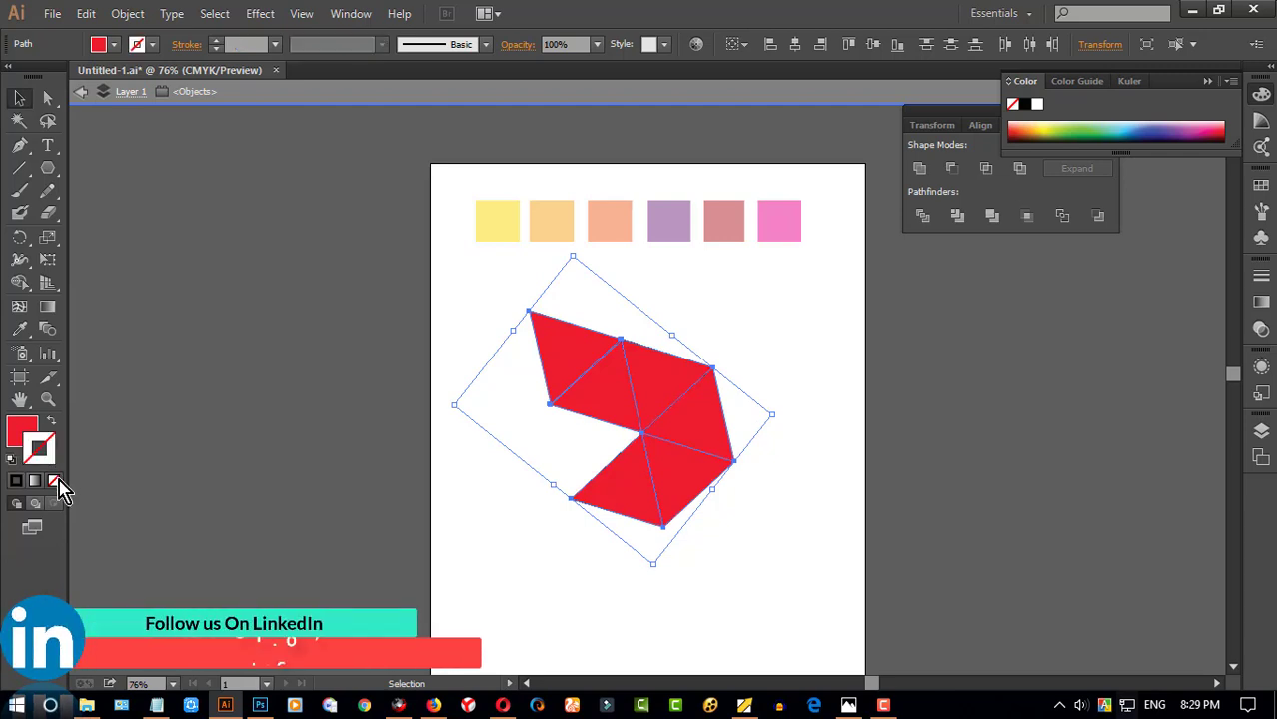
{"action": "left_click", "coordinate": [541, 553]}
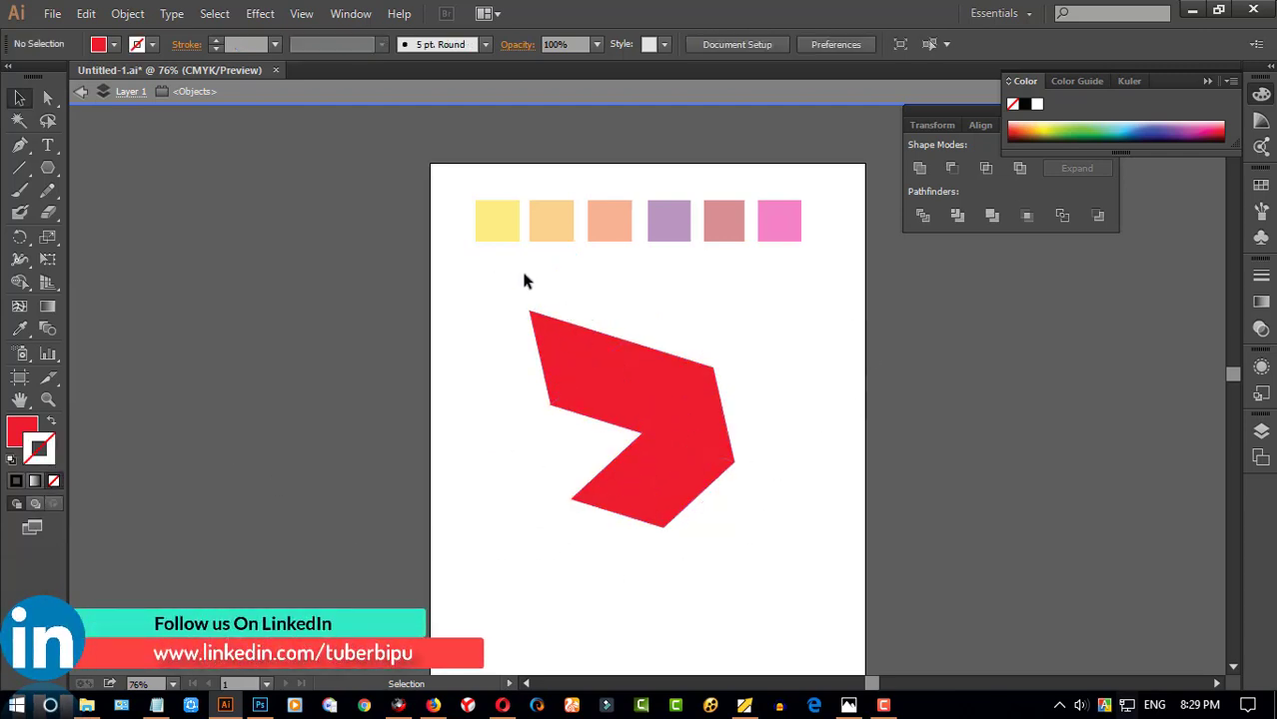
- Leave isolation mode and use the Eyedropper to fill the outermost upper-left triangle with the yellow swatch and its neighbour with the light orange swatch
{"action": "double_click", "coordinate": [498, 238]}
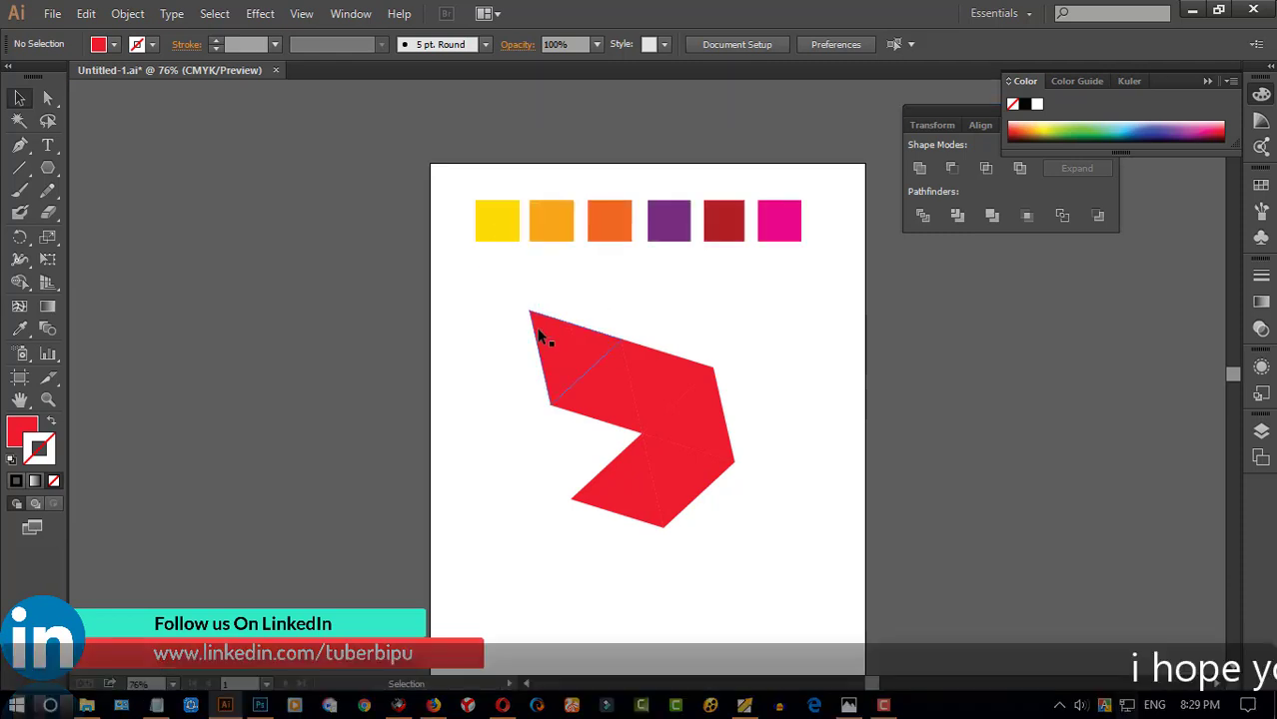
{"action": "left_click", "coordinate": [548, 362]}
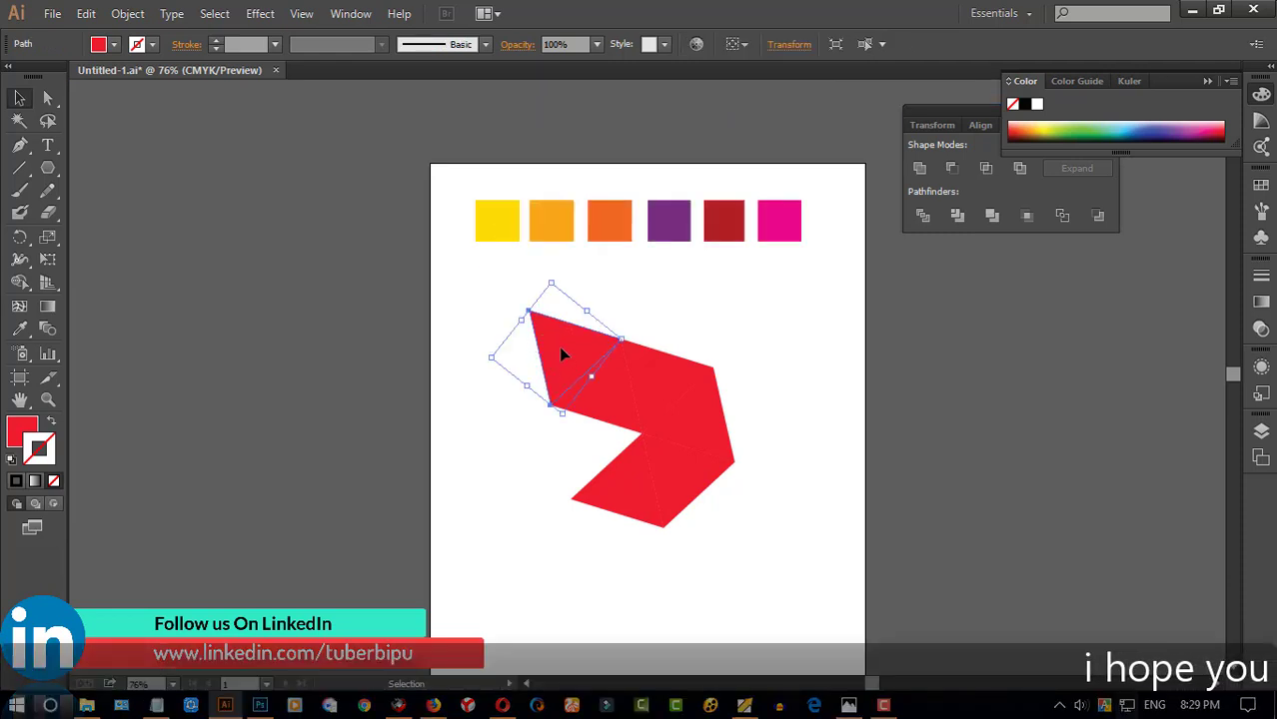
{"action": "left_click", "coordinate": [20, 328]}
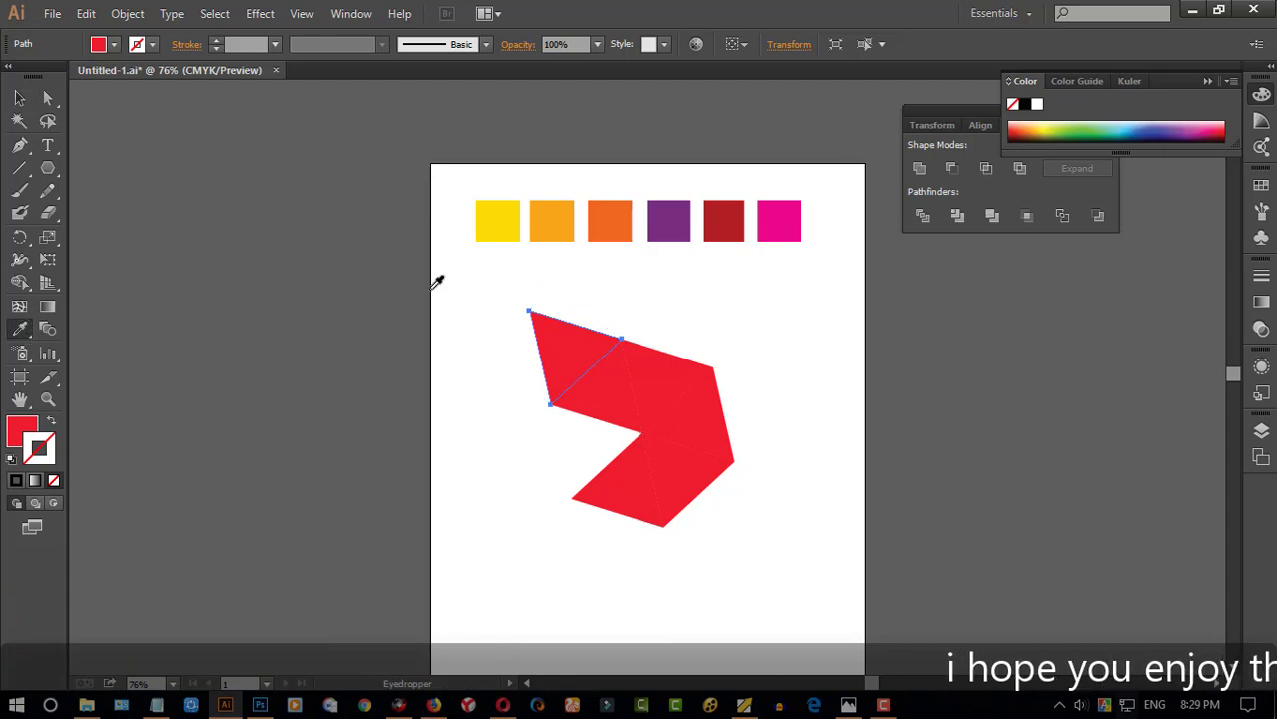
{"action": "left_click", "coordinate": [491, 236]}
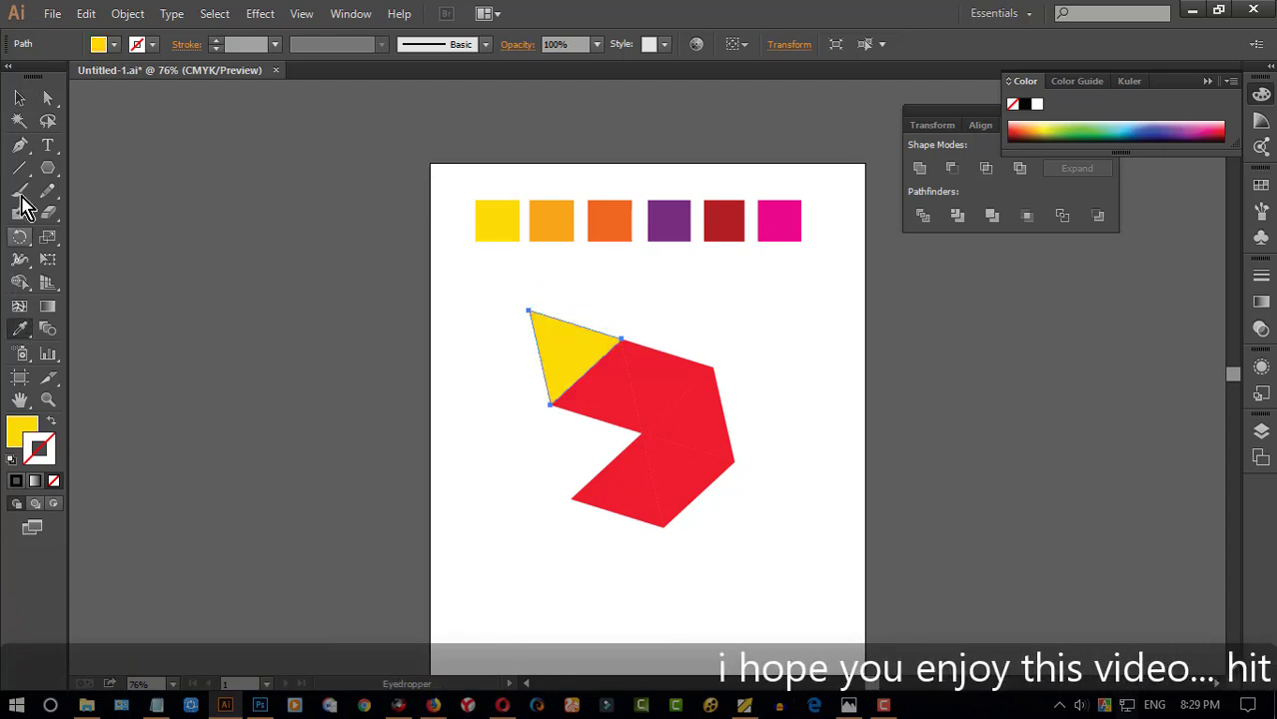
{"action": "left_click", "coordinate": [20, 100]}
{"action": "left_click", "coordinate": [612, 375]}
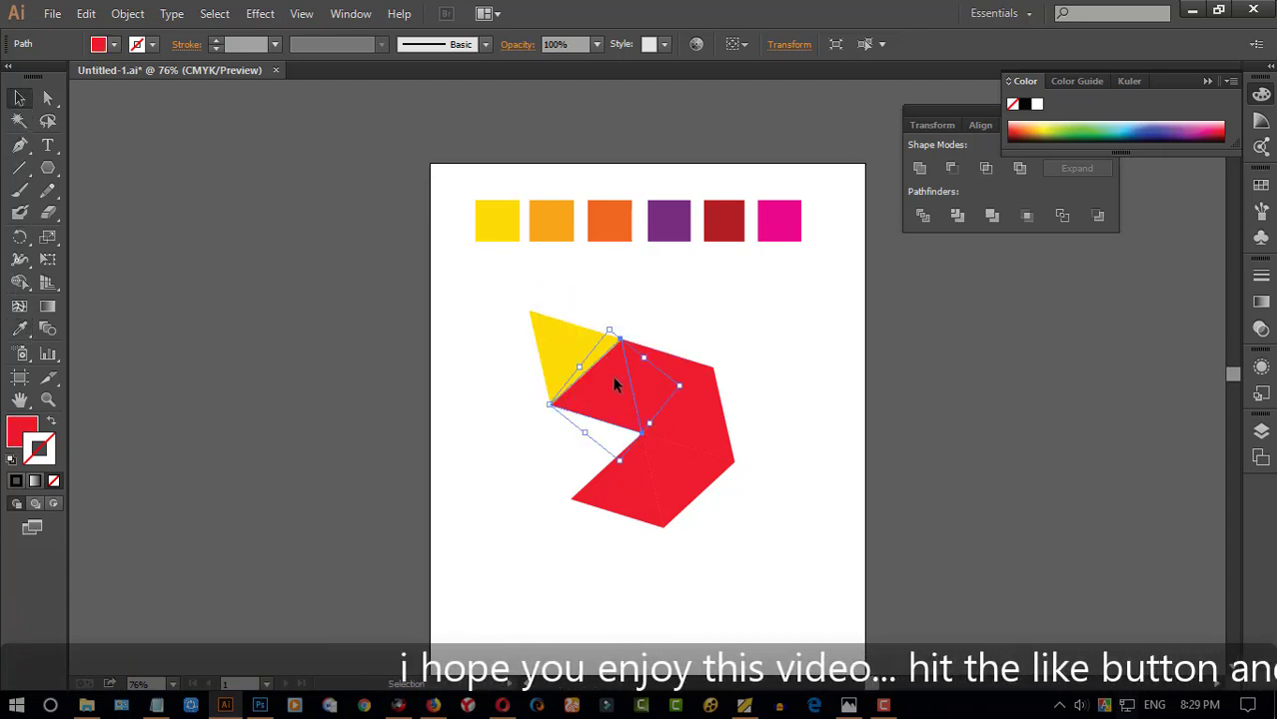
{"action": "left_click", "coordinate": [20, 328]}
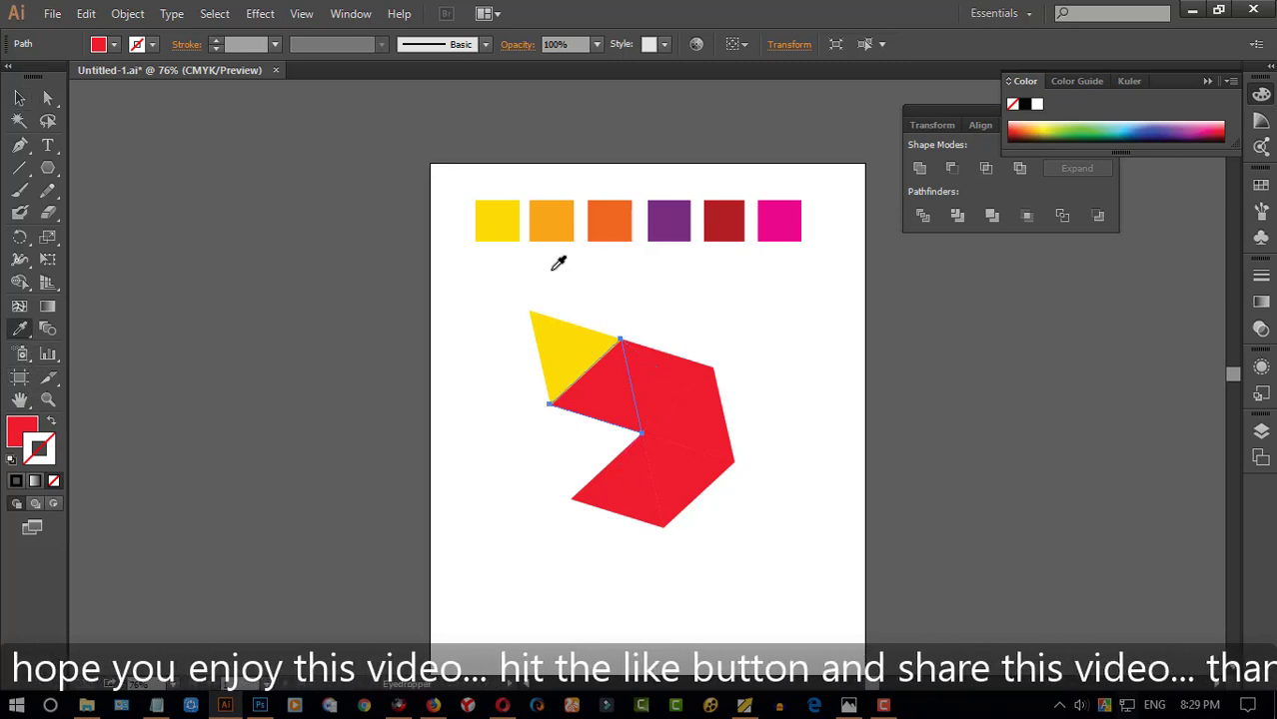
{"action": "left_click", "coordinate": [562, 217]}
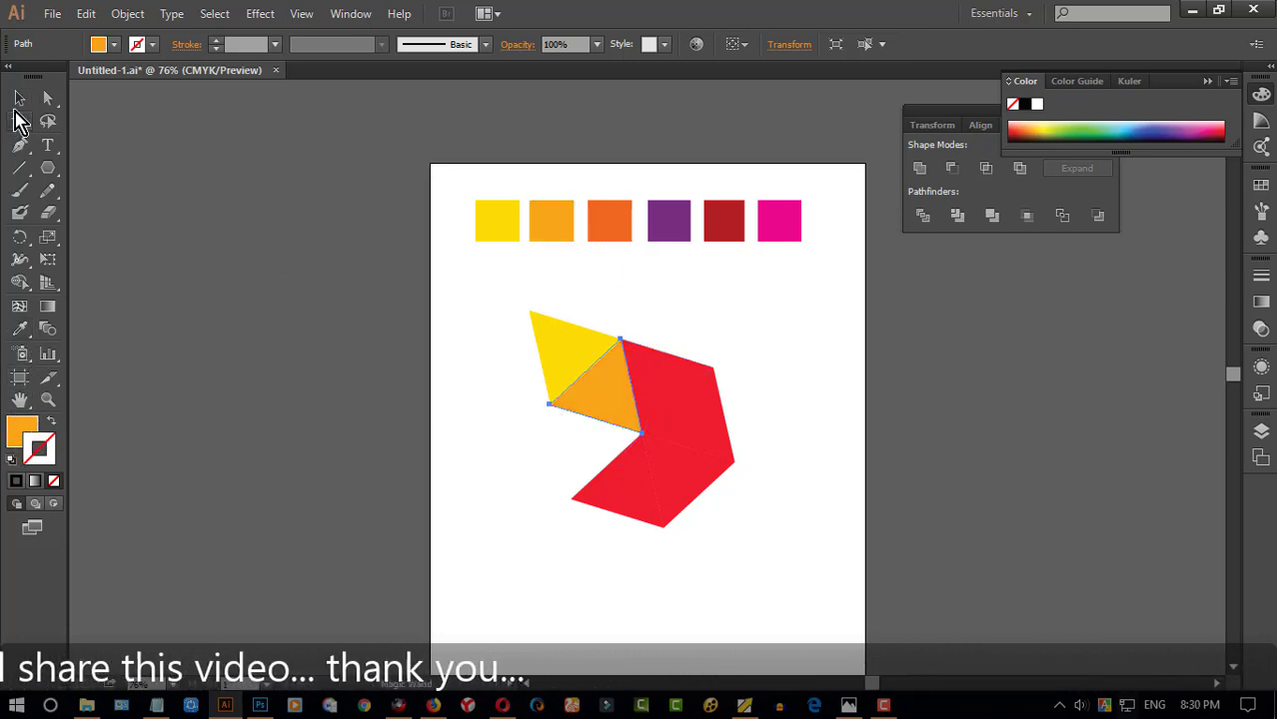
- Sample the dark orange swatch onto the third triangle along the shape and the purple swatch onto the fourth
{"action": "left_click", "coordinate": [17, 107]}
{"action": "left_click", "coordinate": [678, 373]}
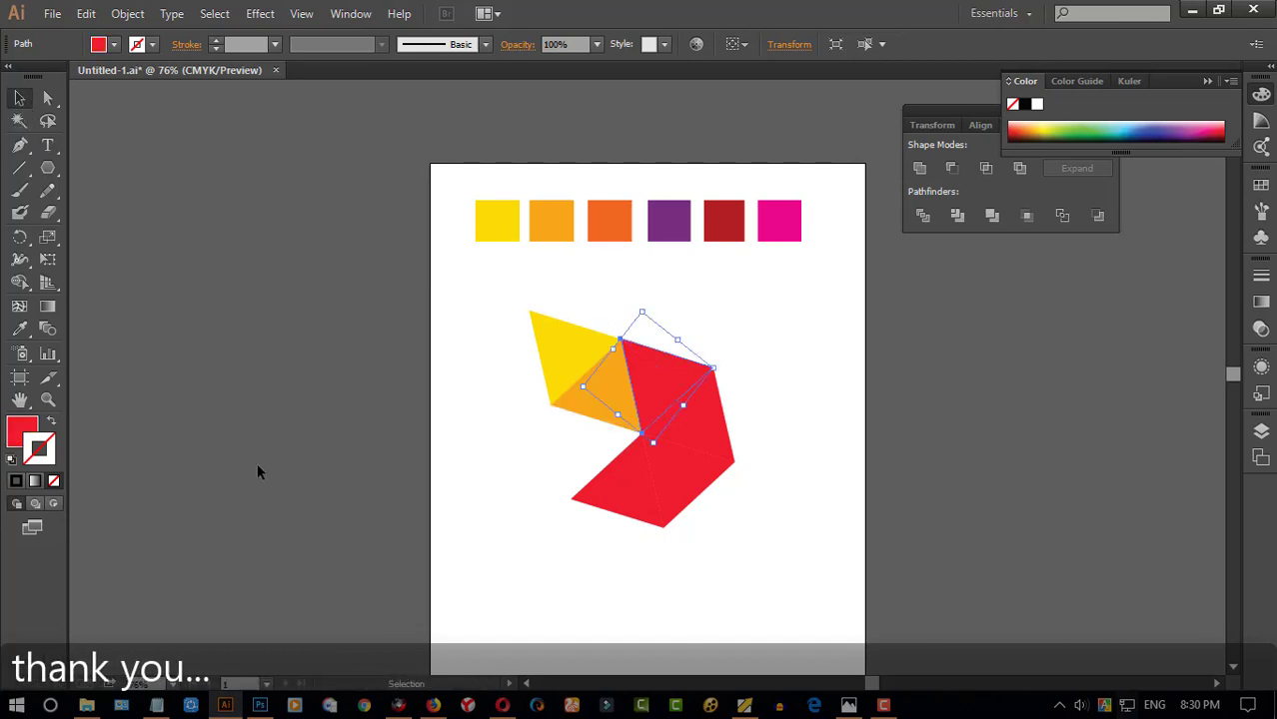
{"action": "left_click", "coordinate": [20, 329]}
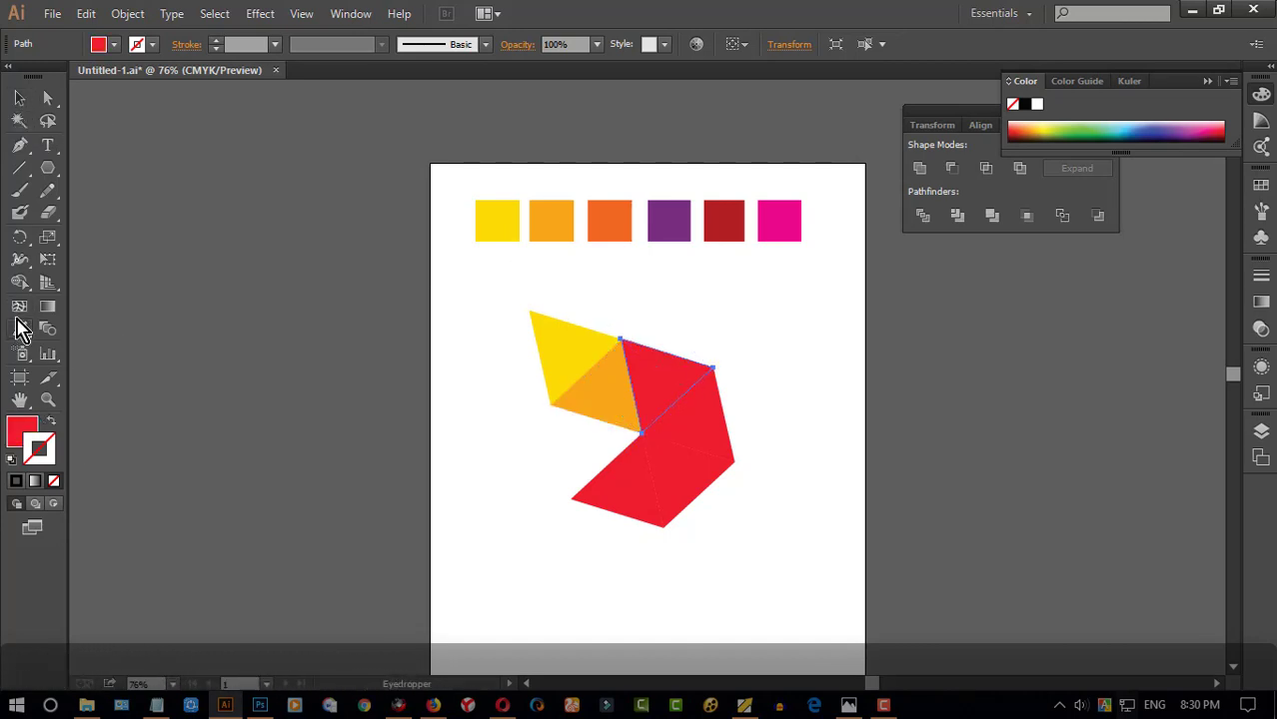
{"action": "left_click", "coordinate": [611, 218]}
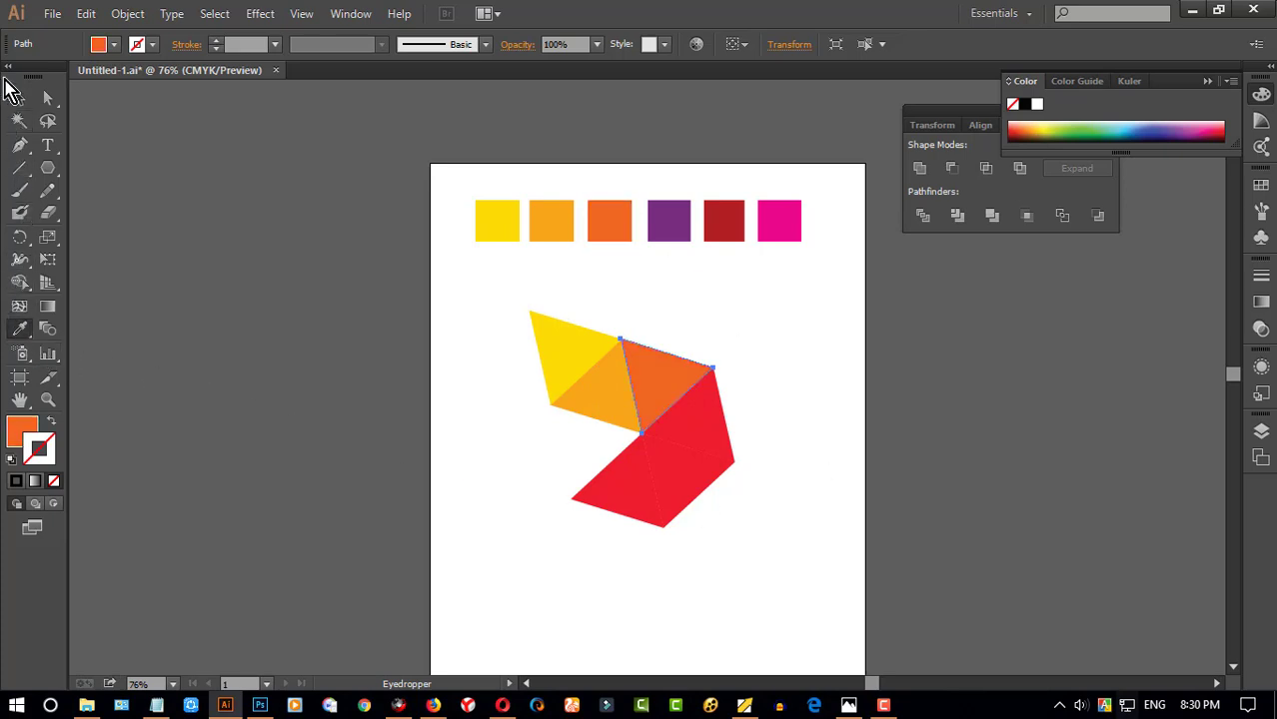
{"action": "left_click", "coordinate": [18, 97]}
{"action": "left_click", "coordinate": [713, 424]}
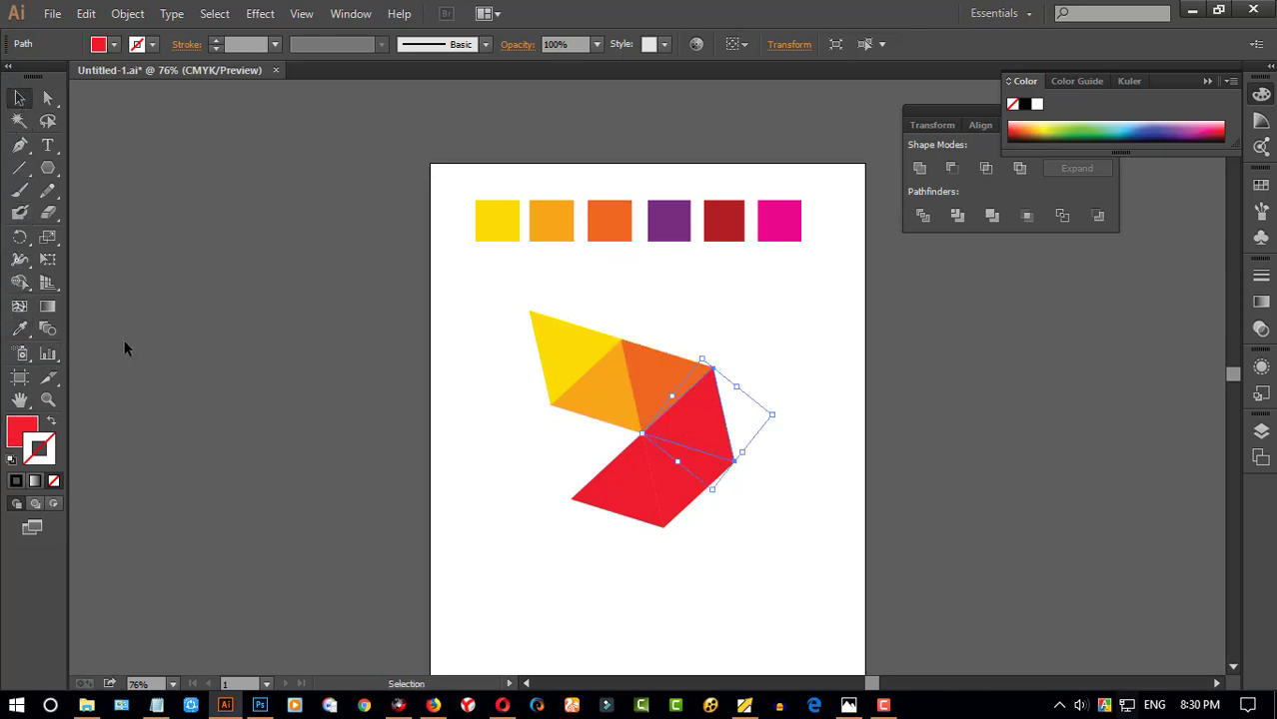
{"action": "left_click", "coordinate": [19, 328]}
{"action": "left_click", "coordinate": [668, 220]}
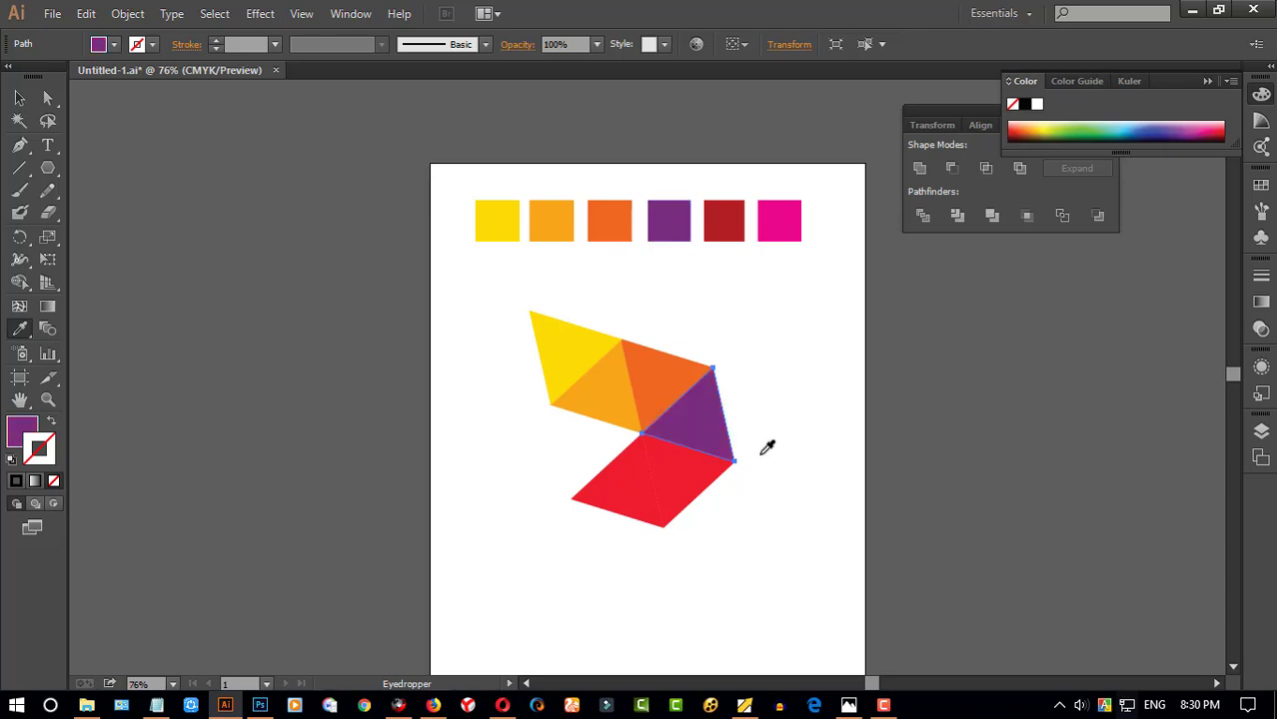
- Sample the dark red swatch onto the lower-right triangle and the magenta swatch onto the last, lower-left triangle
{"action": "left_click", "coordinate": [18, 97]}
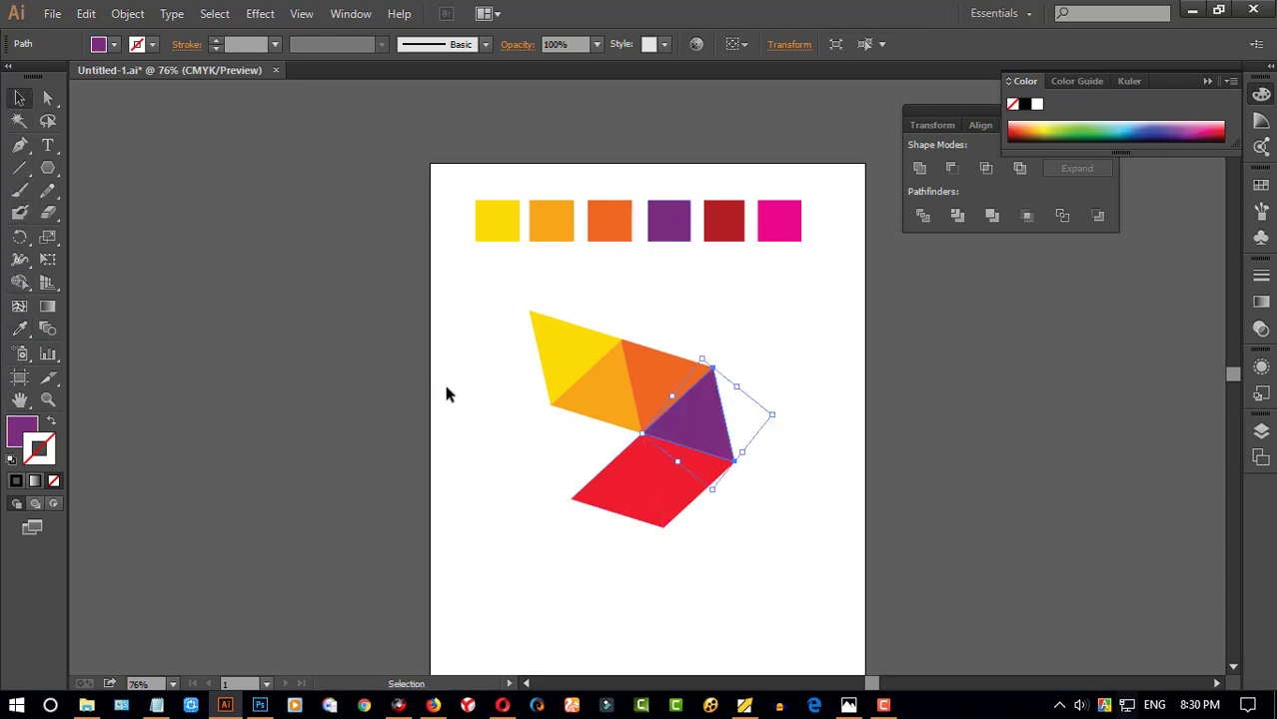
{"action": "left_click", "coordinate": [660, 479]}
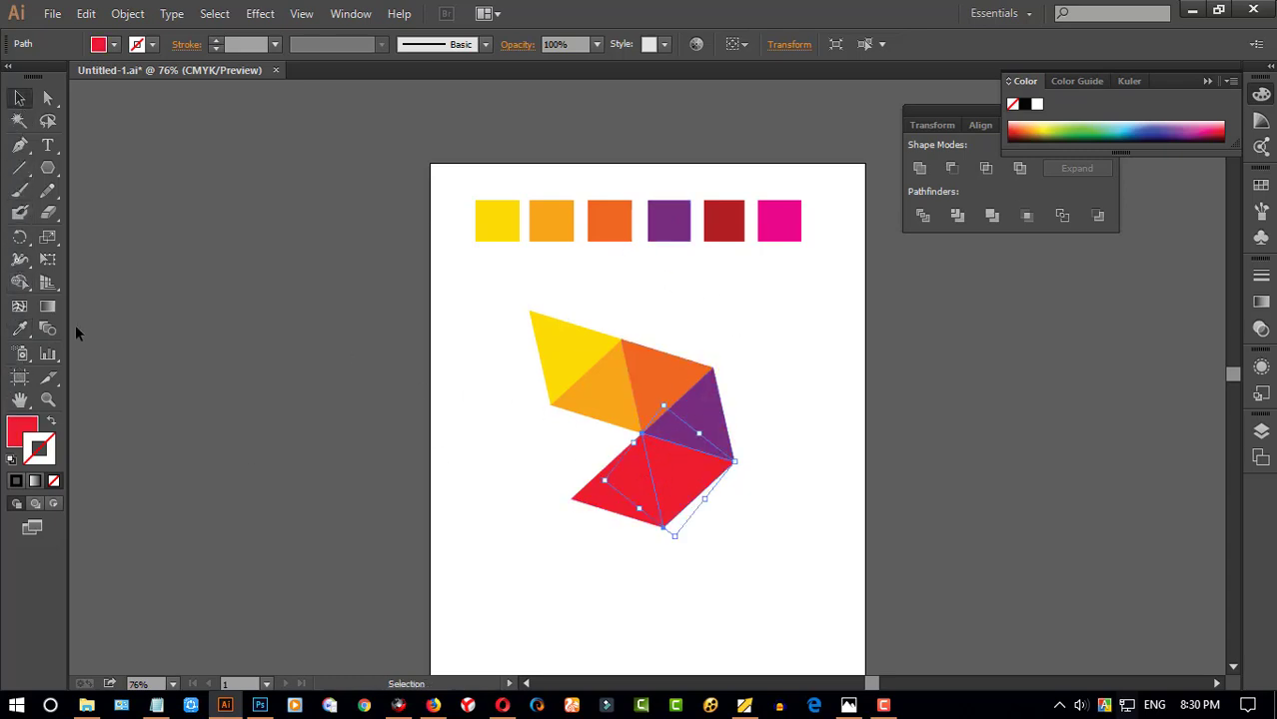
{"action": "left_click", "coordinate": [19, 329]}
{"action": "left_click", "coordinate": [721, 222]}
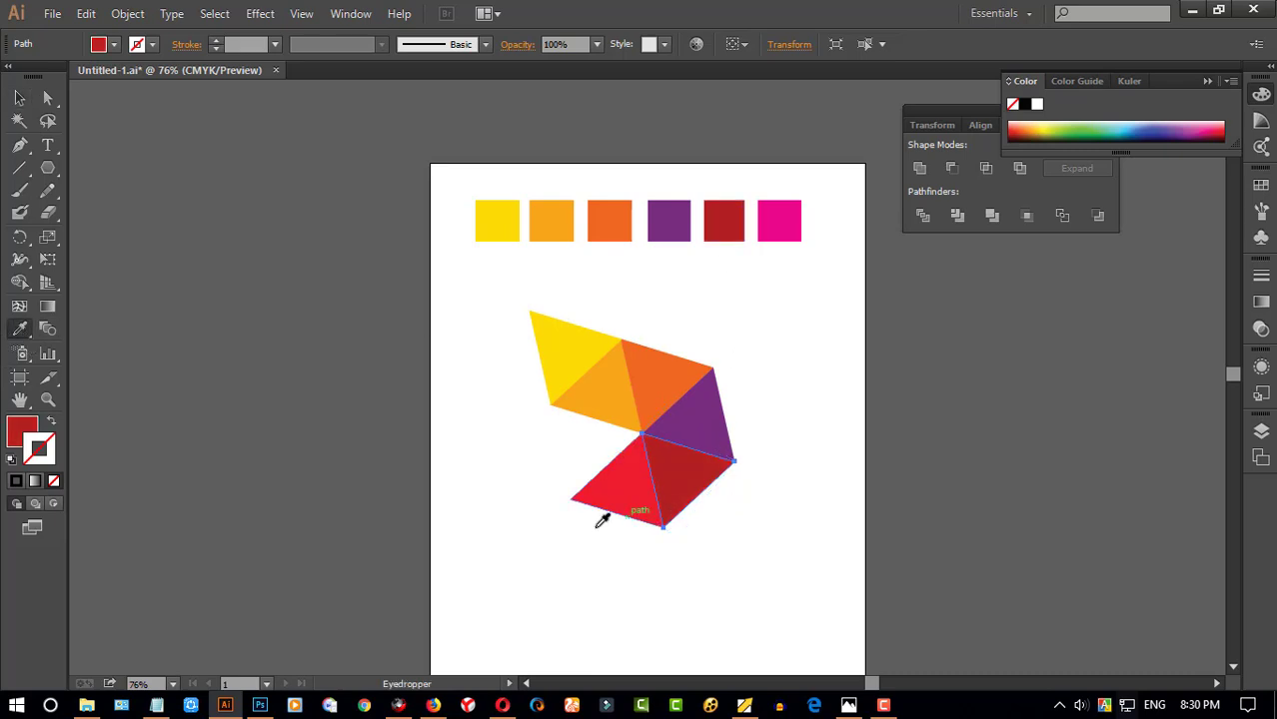
{"action": "left_click", "coordinate": [18, 97]}
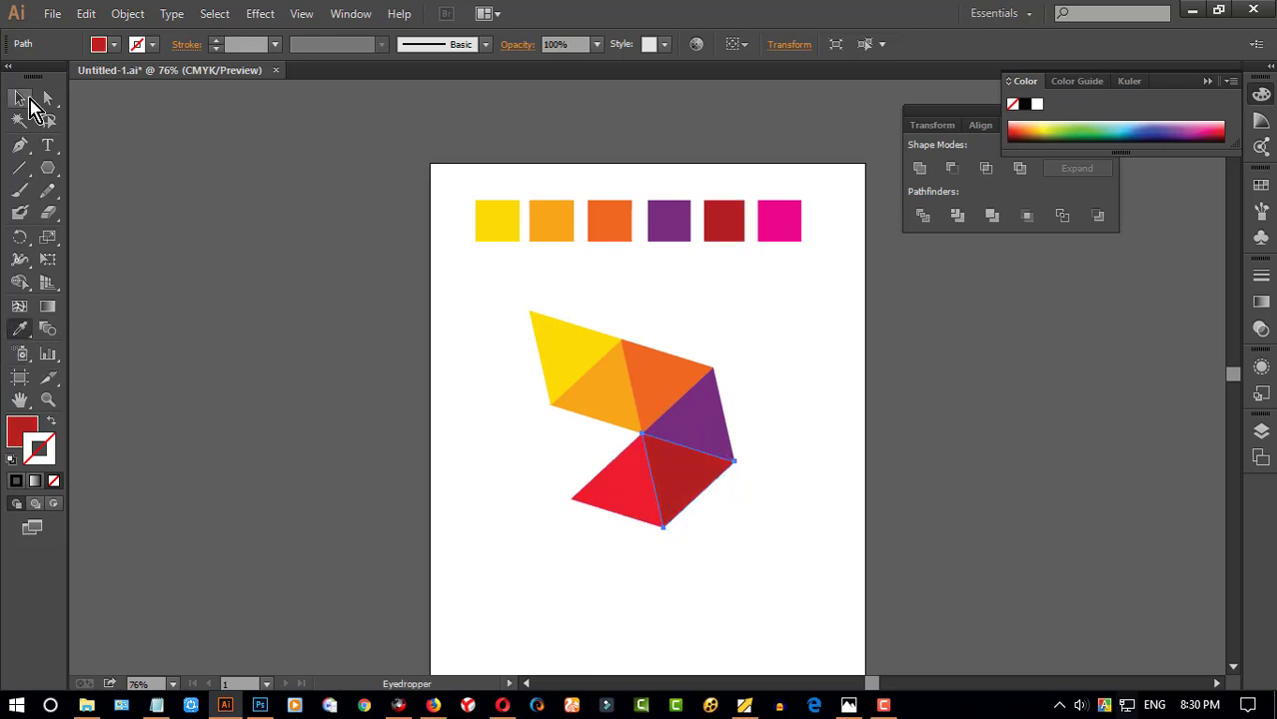
{"action": "left_click", "coordinate": [624, 505]}
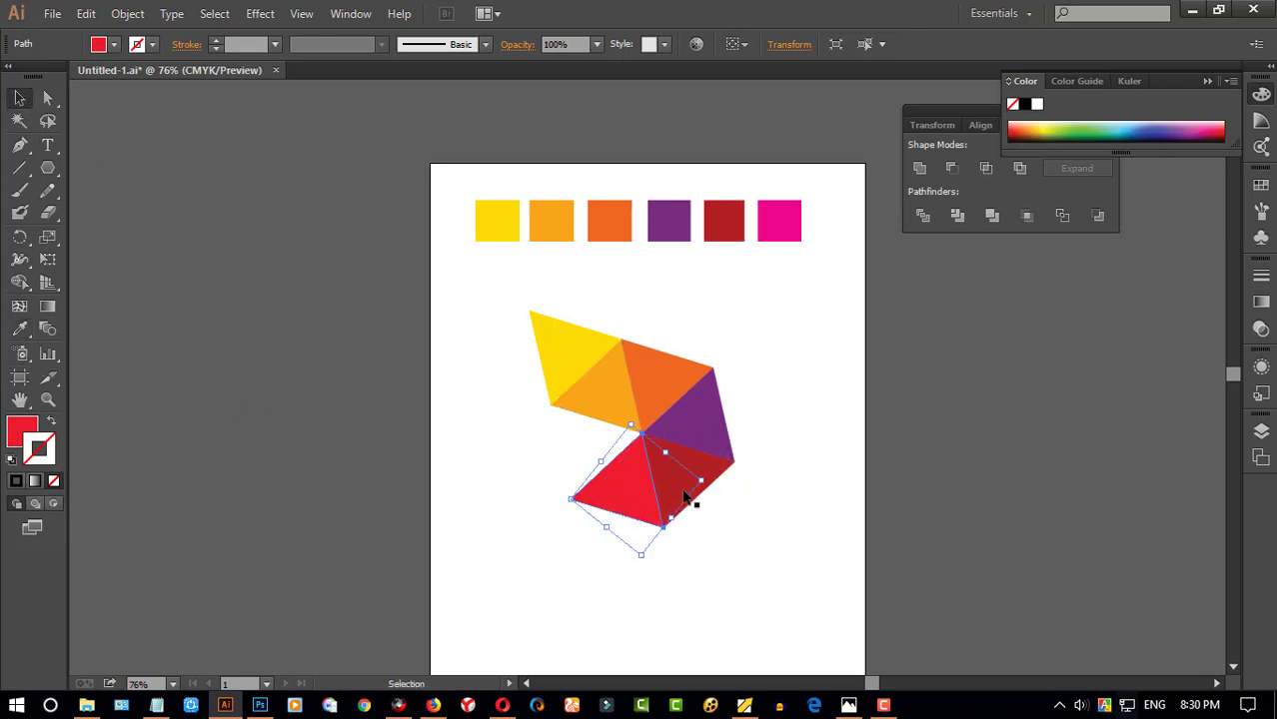
{"action": "left_click", "coordinate": [18, 329]}
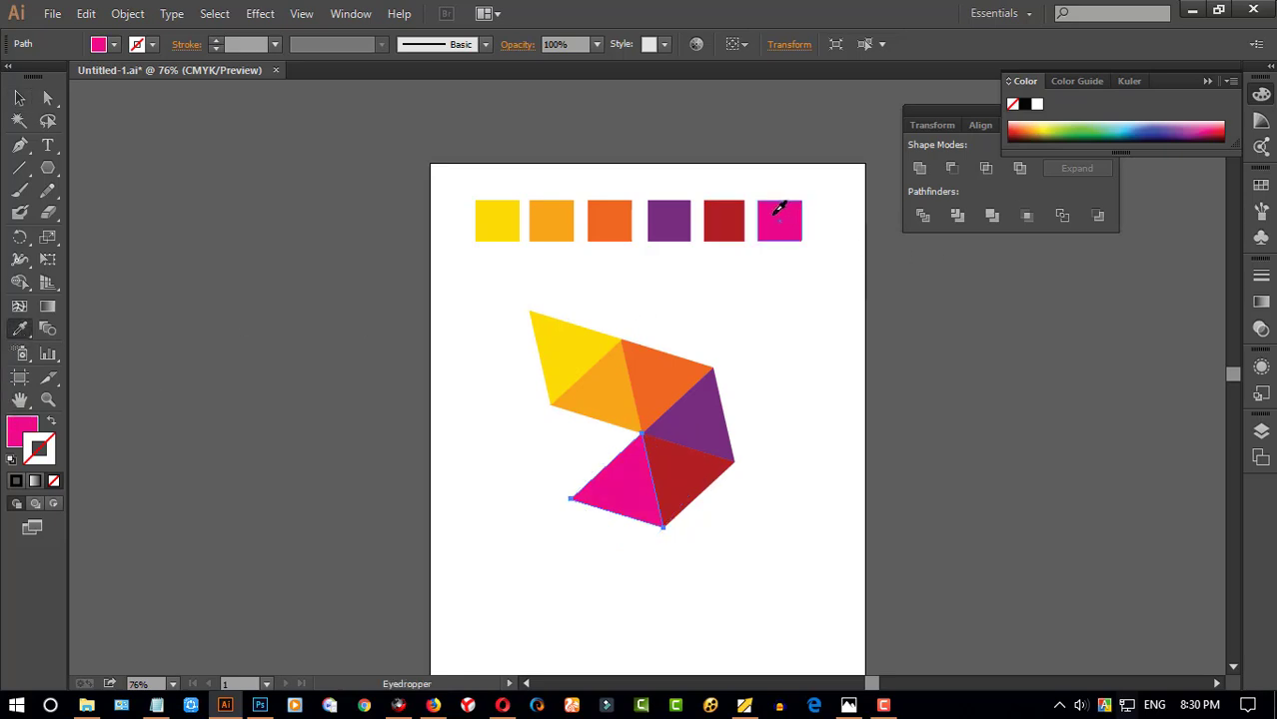
- Group the six coloured triangles and rotate the group slightly clockwise
{"action": "left_click", "coordinate": [18, 96]}
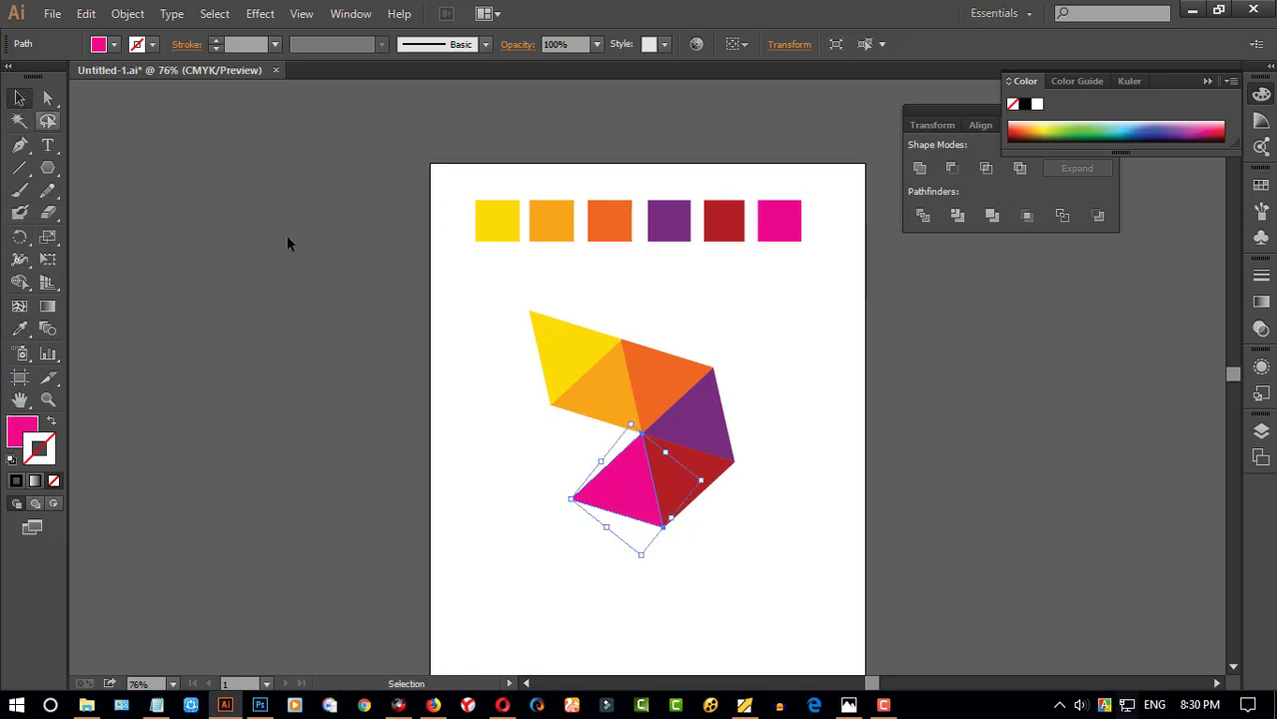
{"action": "left_click_drag", "start_coordinate": [484, 313], "coordinate": [736, 550]}
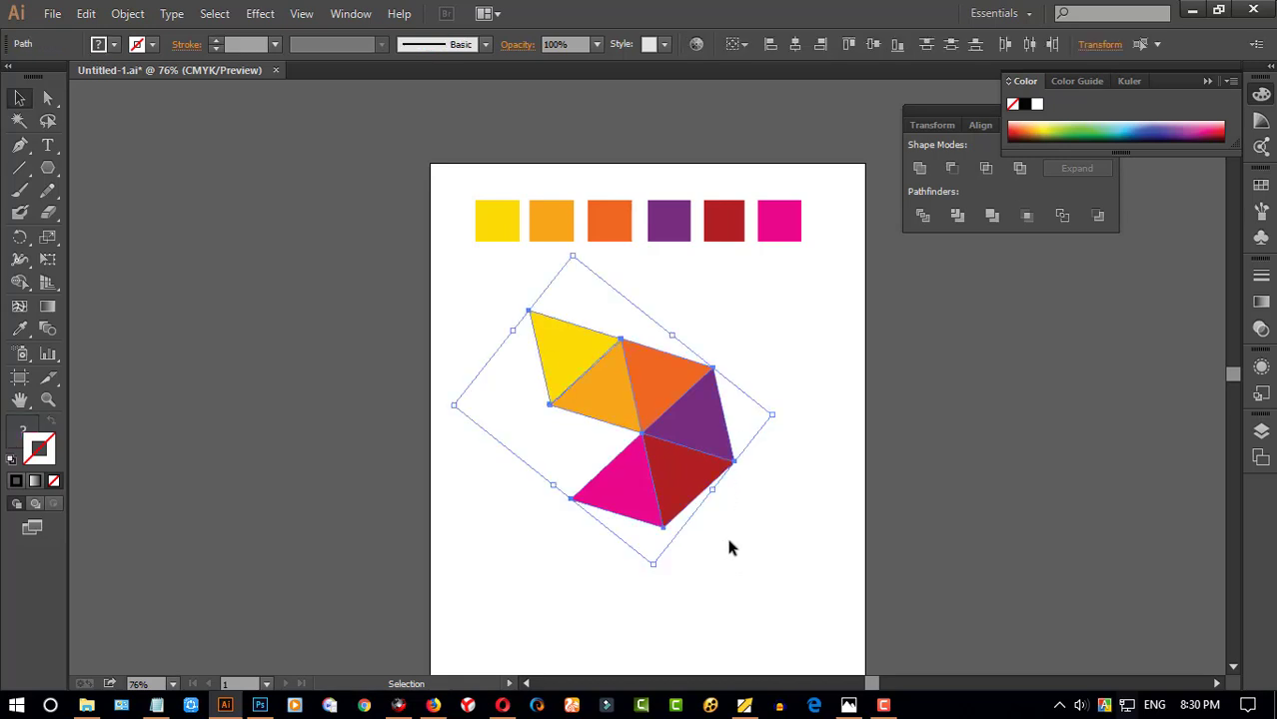
{"action": "right_click", "coordinate": [677, 474]}
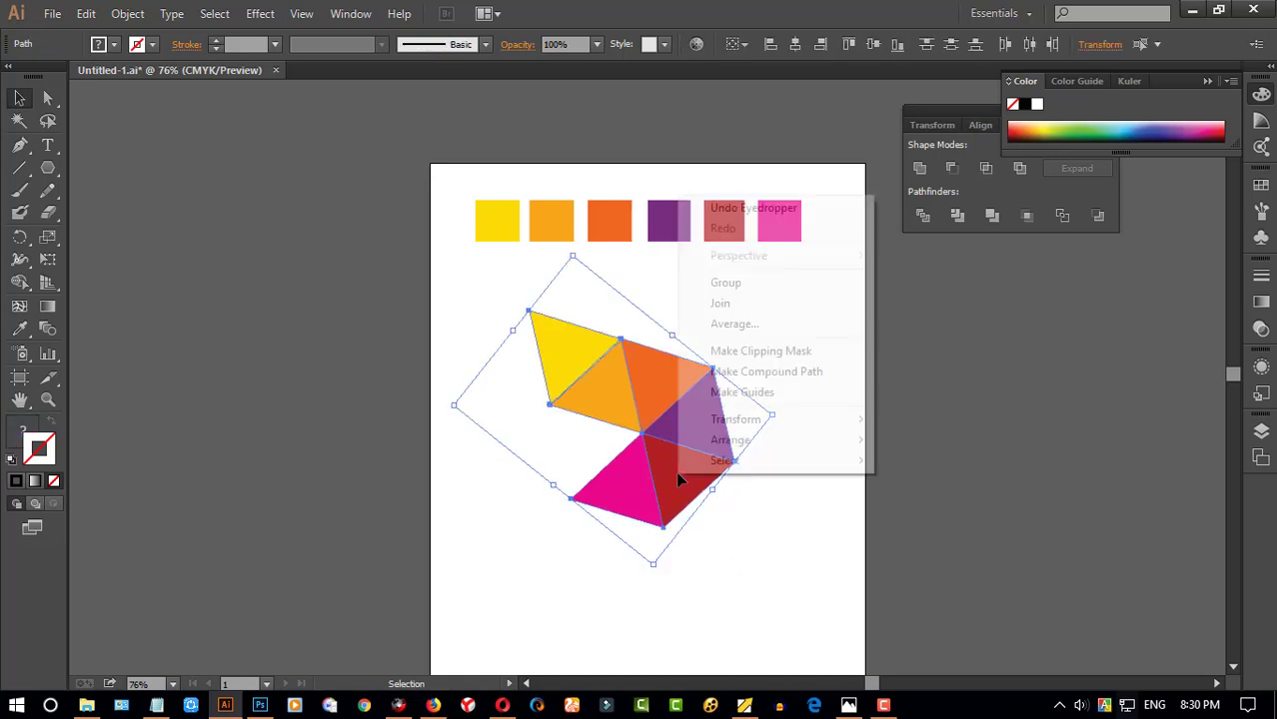
{"action": "left_click", "coordinate": [724, 283]}
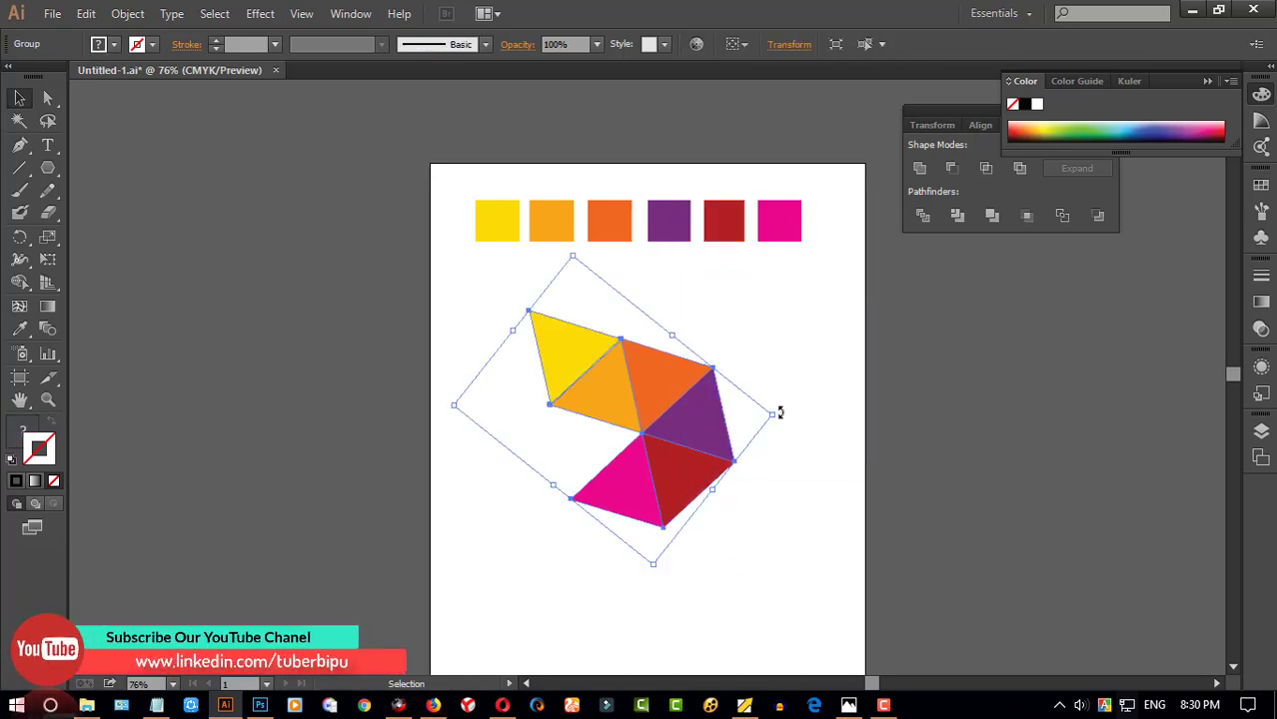
{"action": "mouse_move", "coordinate": [780, 412]}
{"action": "left_mouse_down"}
{"action": "mouse_move", "coordinate": [786, 433]}
{"action": "mouse_move", "coordinate": [792, 397]}
{"action": "left_mouse_up"}
{"action": "left_click", "coordinate": [760, 504]}
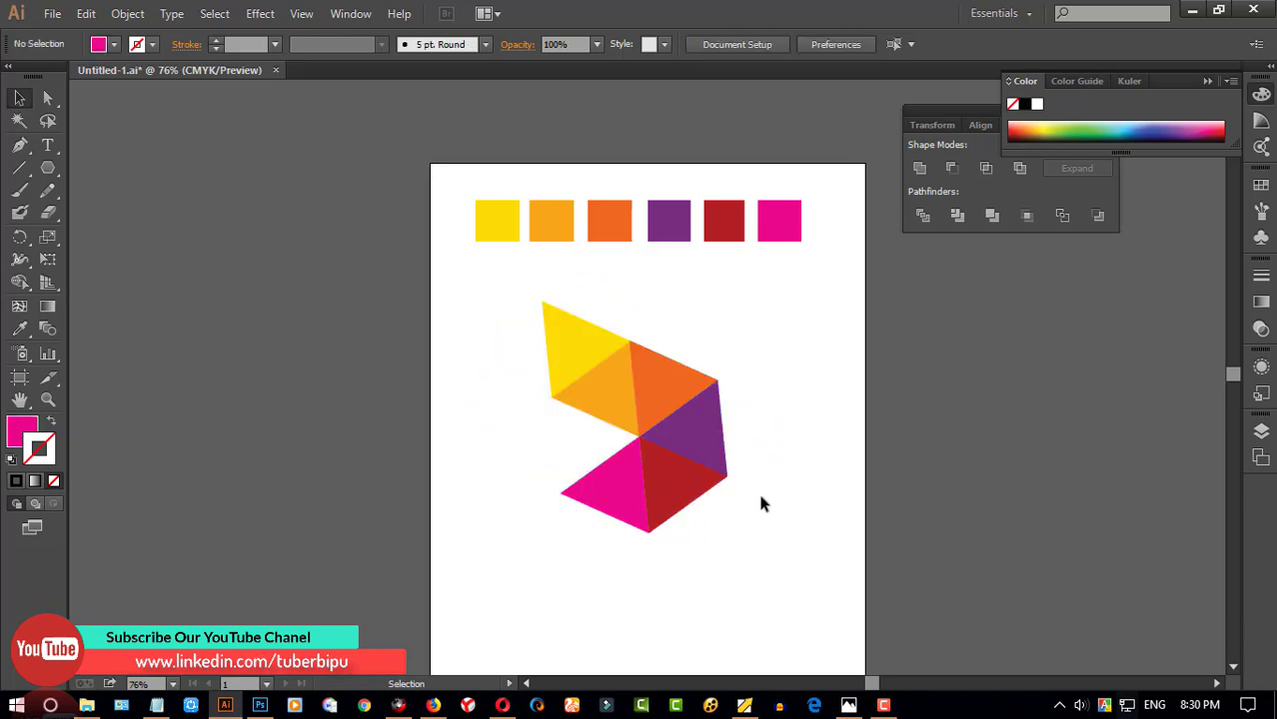
- Delete the row of six colour swatches above the logo
{"action": "left_click_drag", "start_coordinate": [774, 578], "coordinate": [481, 338]}
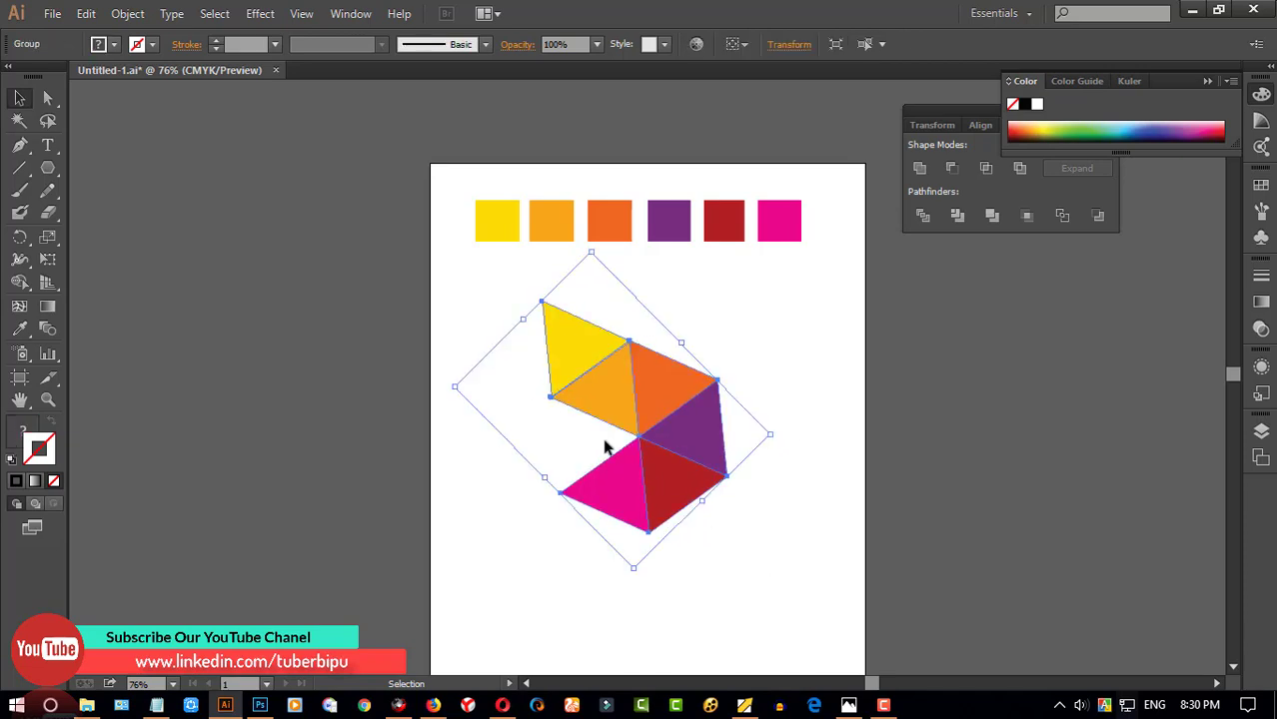
{"action": "left_click", "coordinate": [764, 589]}
{"action": "left_click_drag", "start_coordinate": [754, 585], "coordinate": [437, 356]}
{"action": "left_click_drag", "start_coordinate": [819, 265], "coordinate": [453, 187]}
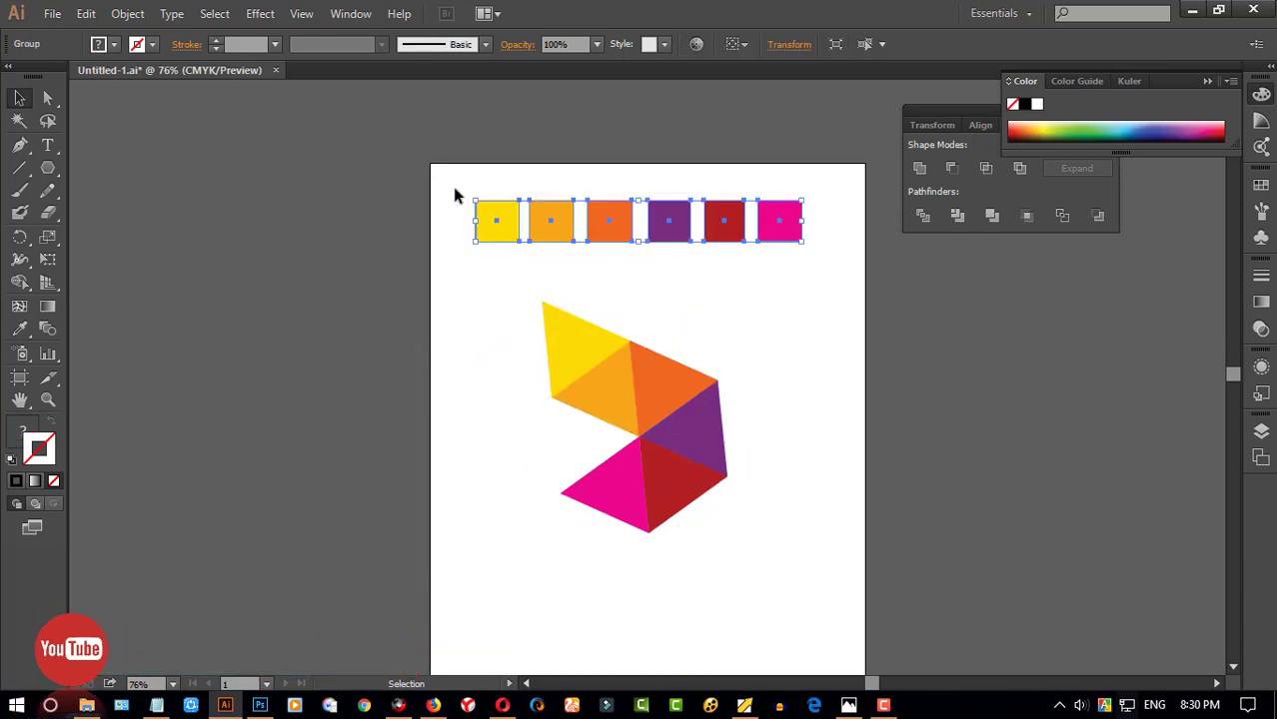
{"action": "key", "text": "Delete"}
- Rotate the triangle group clockwise until its side edges are vertical, and move it up on the artboard
{"action": "left_click_drag", "start_coordinate": [830, 566], "coordinate": [544, 338]}
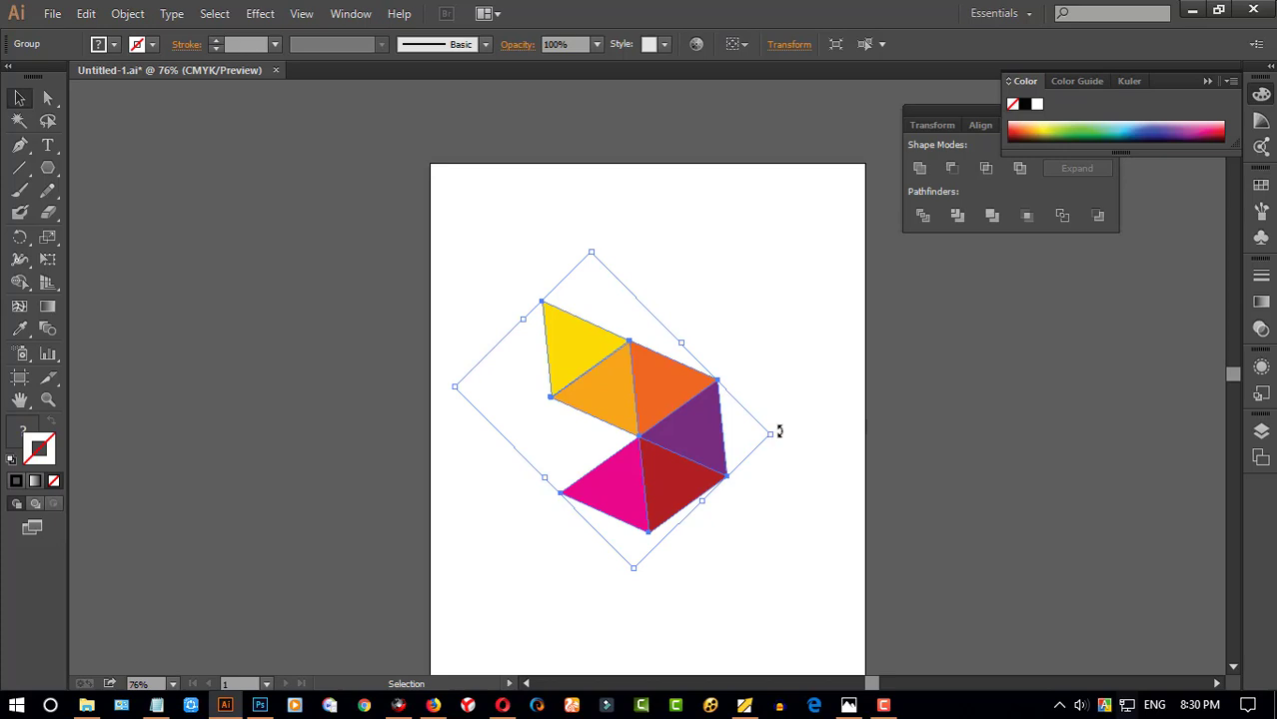
{"action": "left_click_drag", "start_coordinate": [780, 436], "coordinate": [781, 453]}
{"action": "left_click_drag", "start_coordinate": [663, 422], "coordinate": [670, 357]}
{"action": "left_click", "coordinate": [841, 513]}
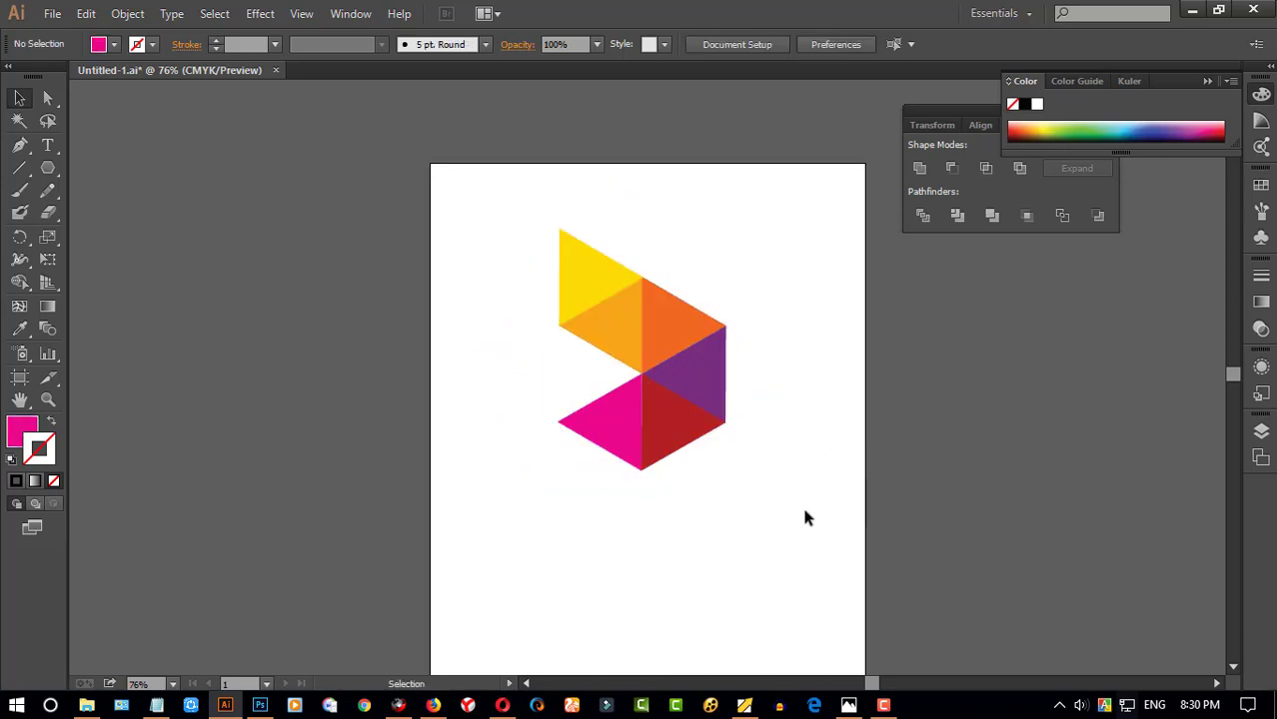